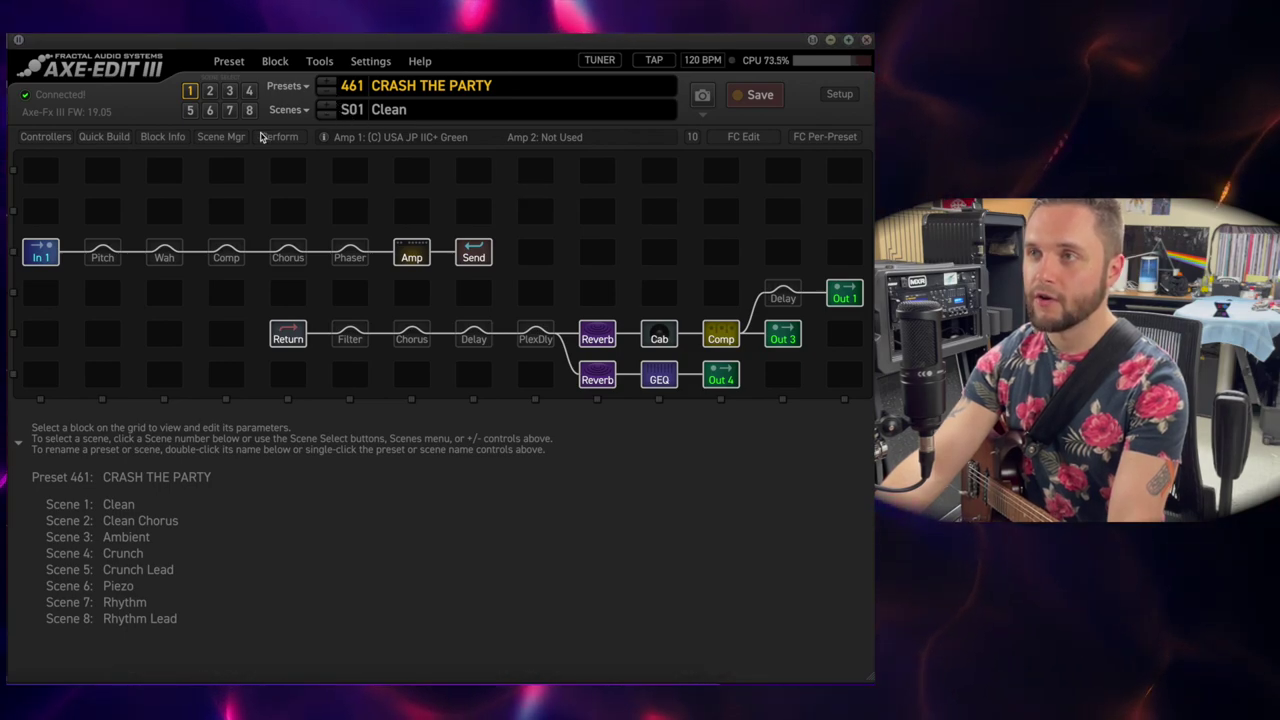
View preset 460 EVOLUTION XXX for comparison and return to preset 461 CRASH THE PARTY
{"action": "left_click", "coordinate": [326, 89]}
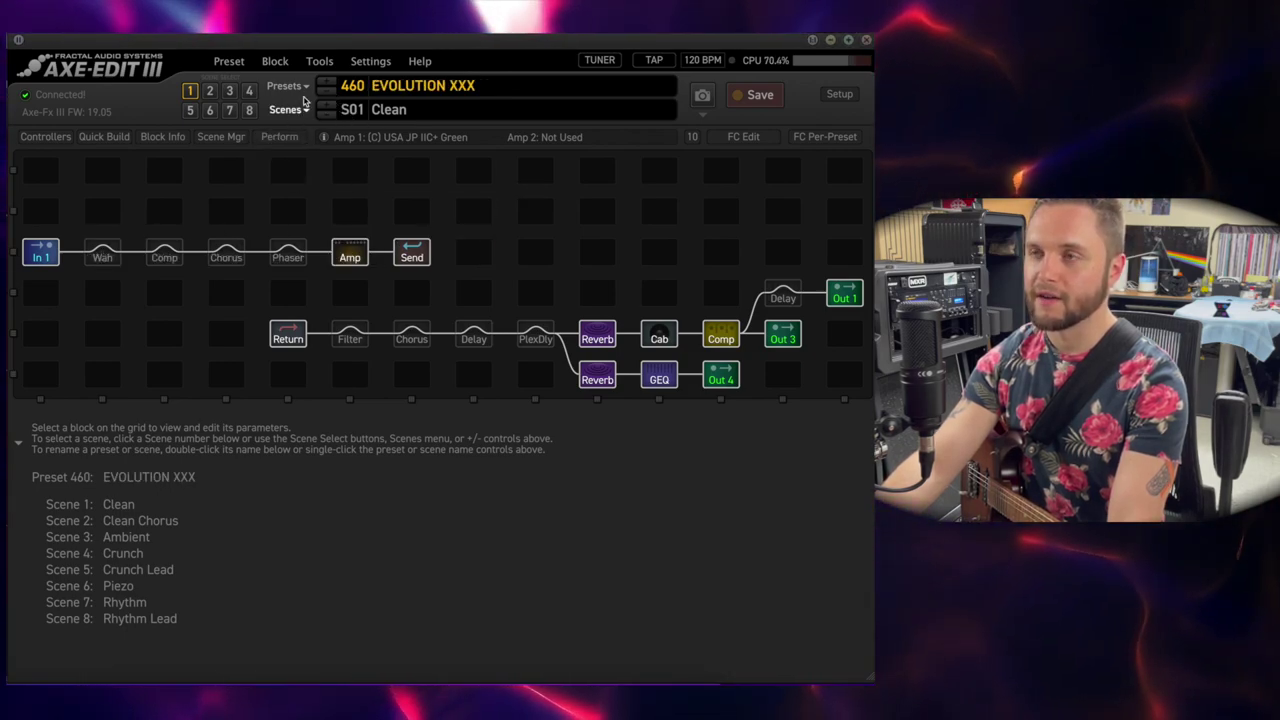
{"action": "left_click", "coordinate": [326, 81]}
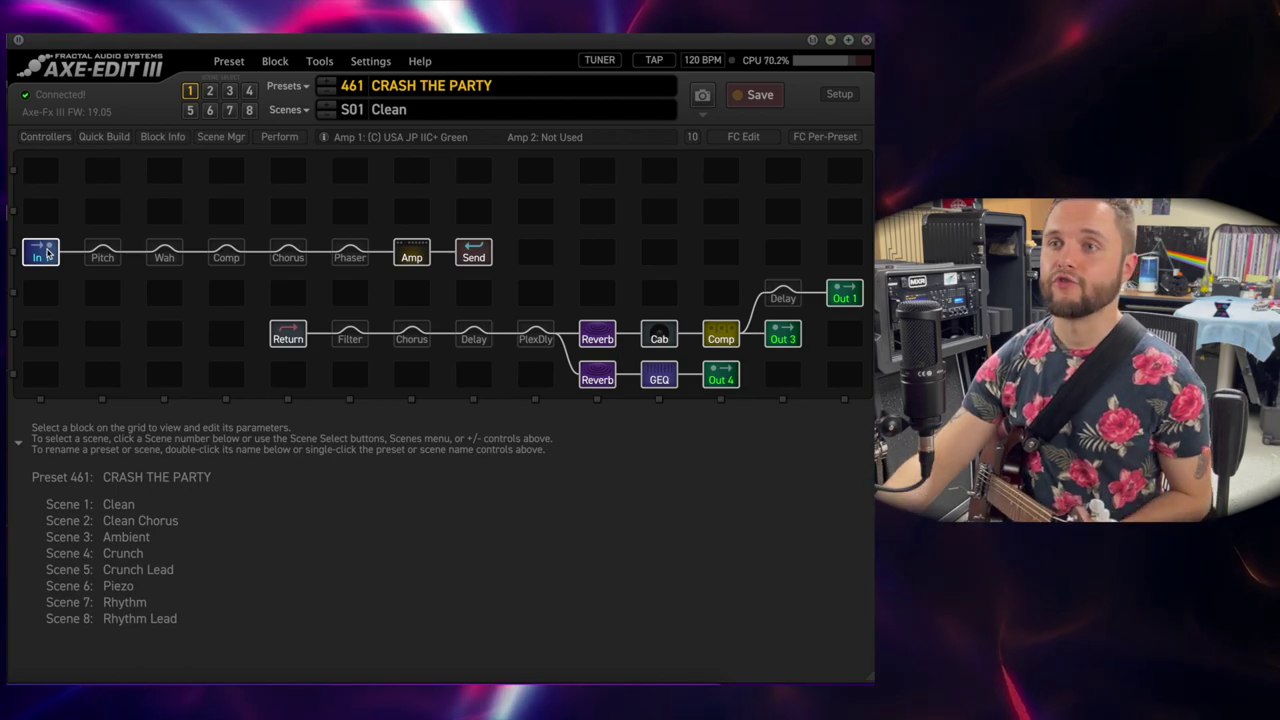
Turn the Input 1 gate threshold fully off in the Clean scene and raise it again to -53.6 dB
{"action": "left_click", "coordinate": [46, 253]}
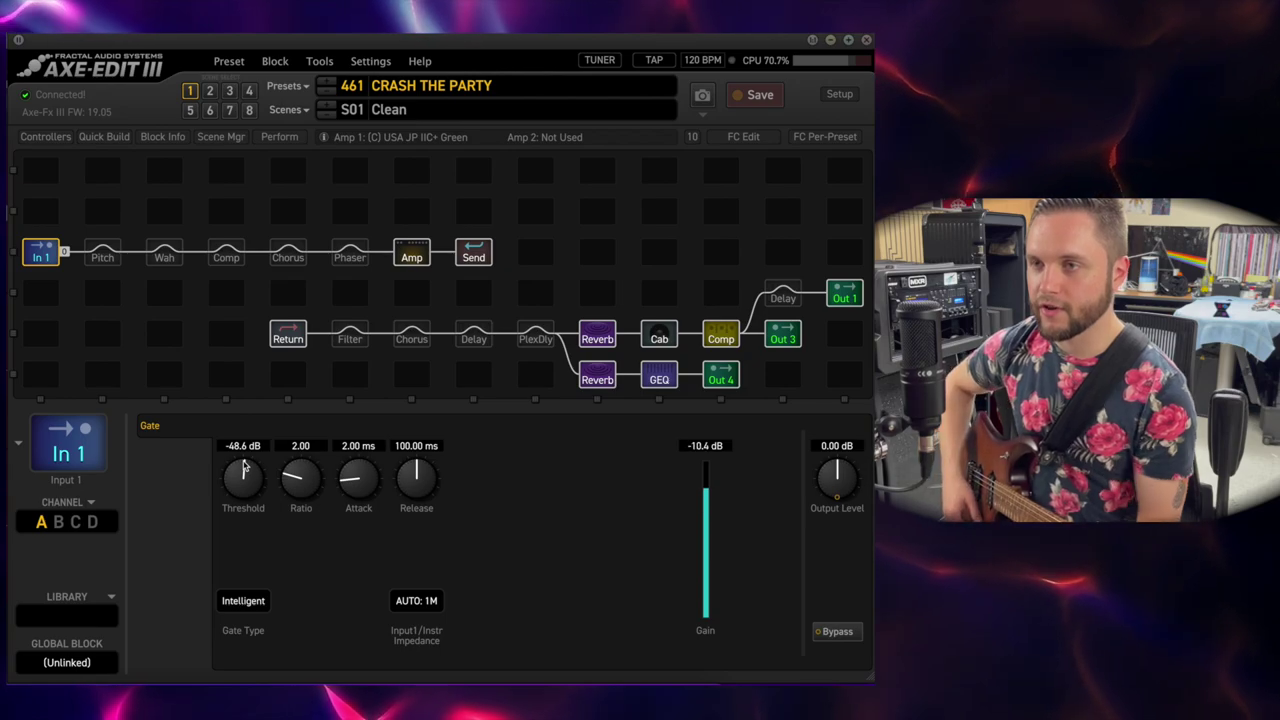
{"action": "left_click_drag", "start_coordinate": [244, 468], "coordinate": [215, 680]}
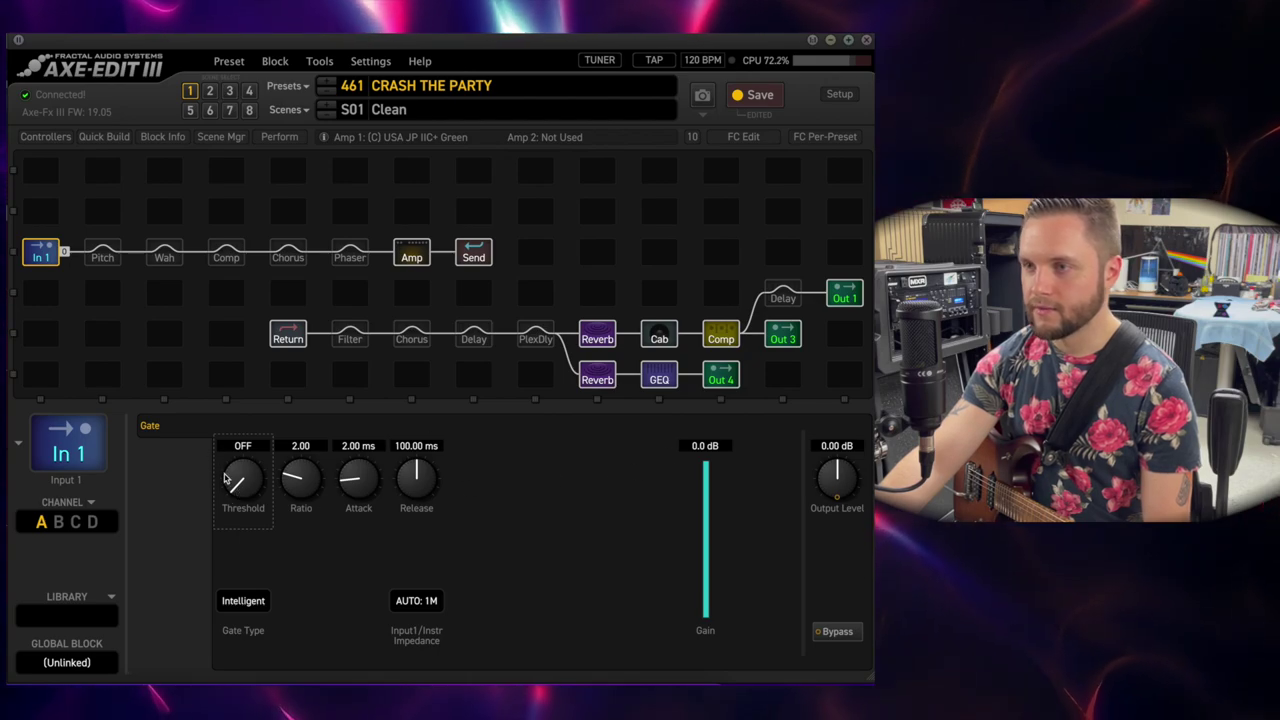
{"action": "left_click_drag", "start_coordinate": [231, 487], "coordinate": [225, 461]}
{"action": "left_click_drag", "start_coordinate": [224, 393], "coordinate": [229, 315]}
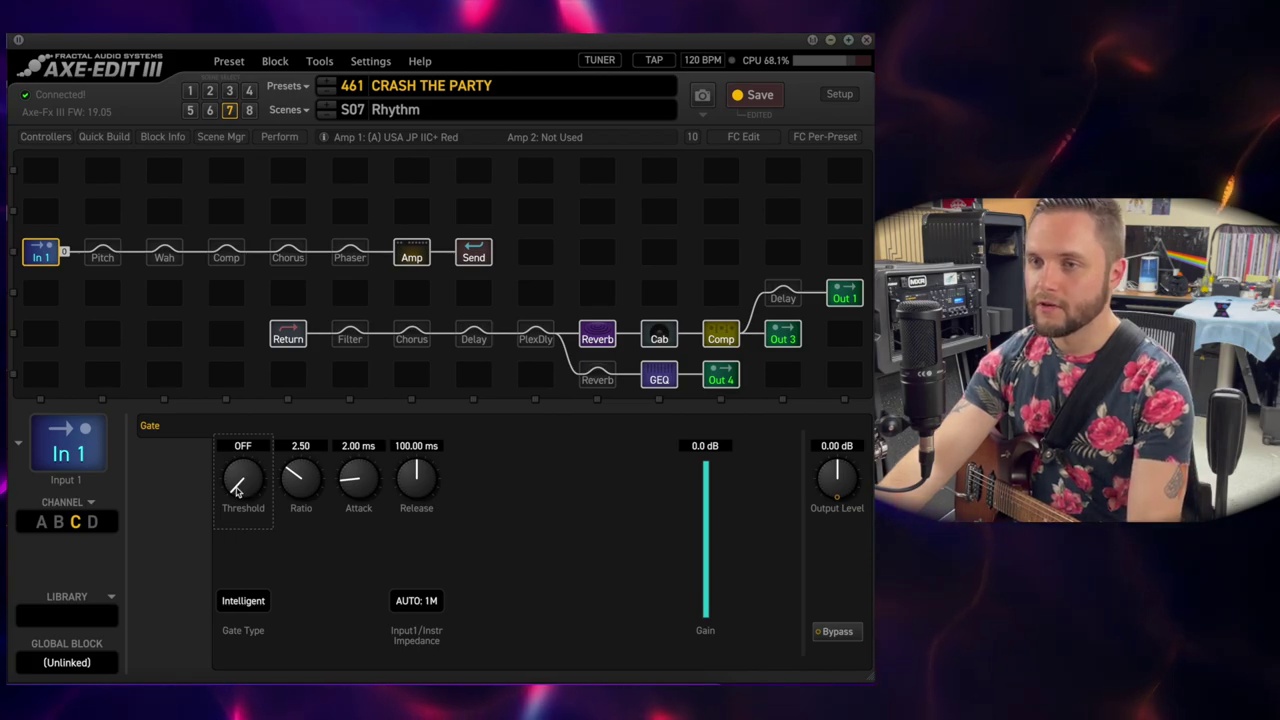
Set the Input 1 gate threshold to -46.0 dB in the Rhythm scene and return to the Clean scene
{"action": "left_click_drag", "start_coordinate": [237, 488], "coordinate": [237, 480]}
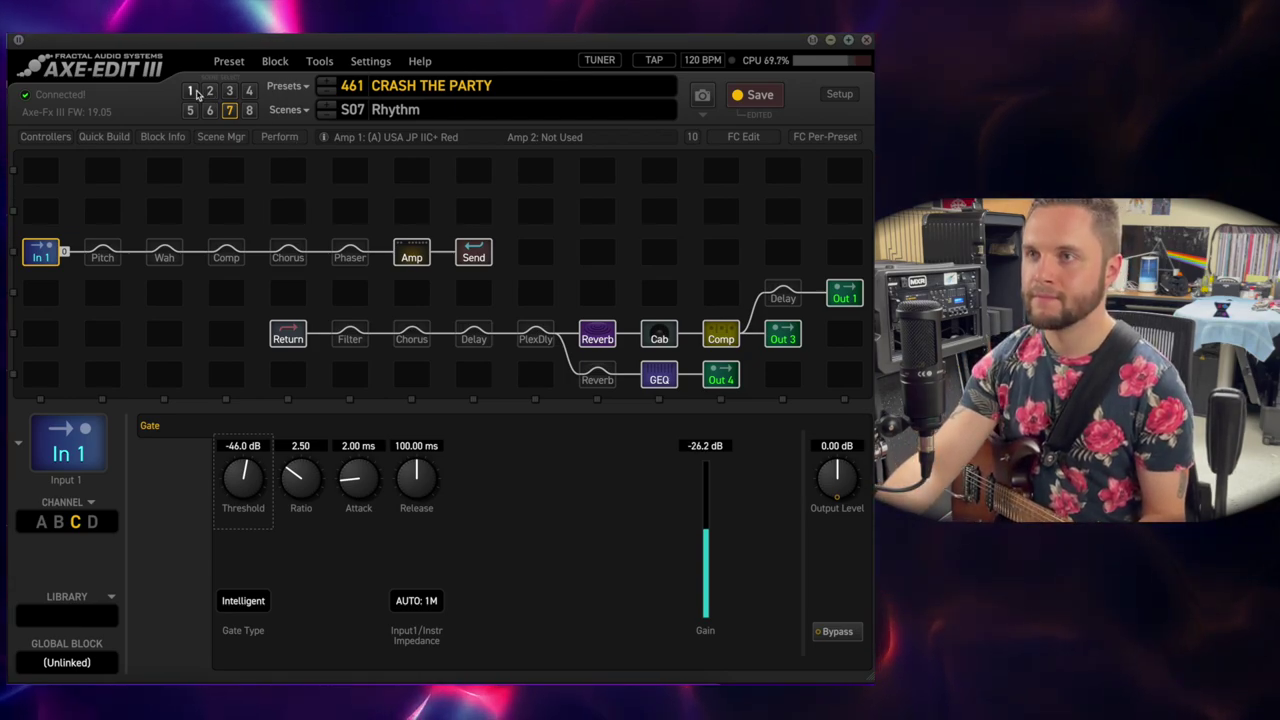
{"action": "left_click", "coordinate": [195, 92]}
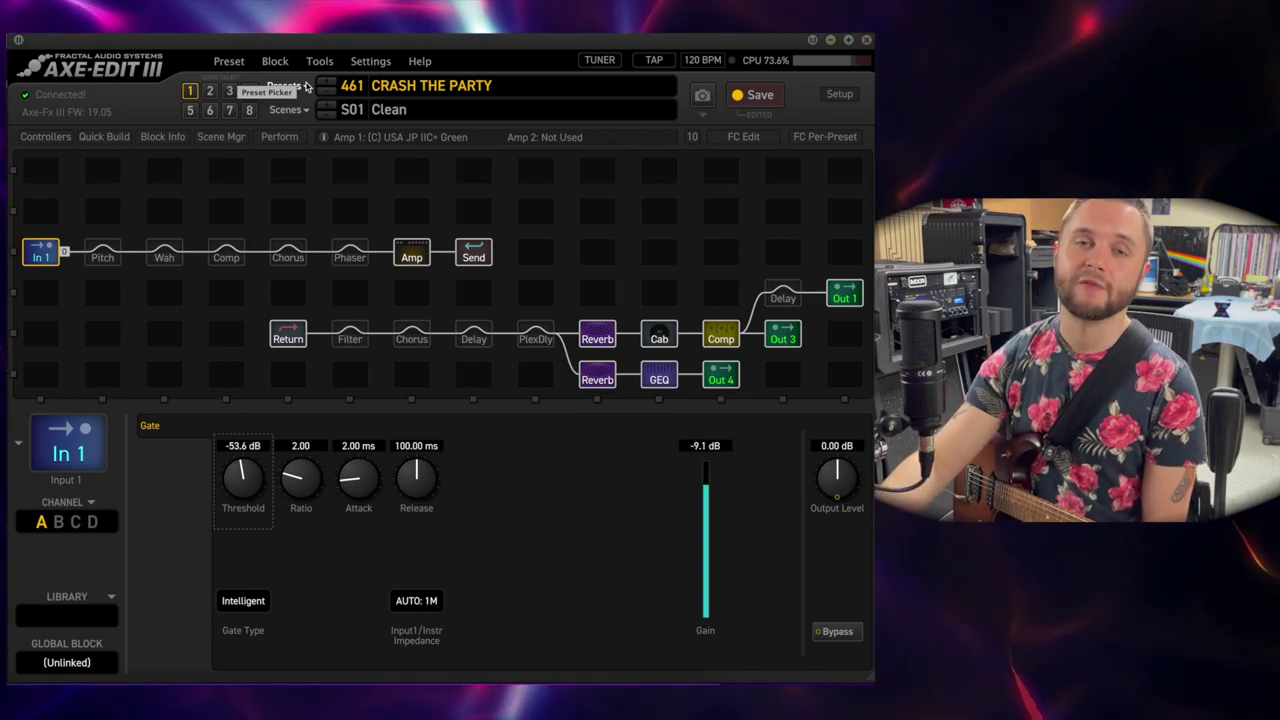
Review the Pitch, Wah and Amp block settings in the Clean scene
{"action": "left_click", "coordinate": [103, 257]}
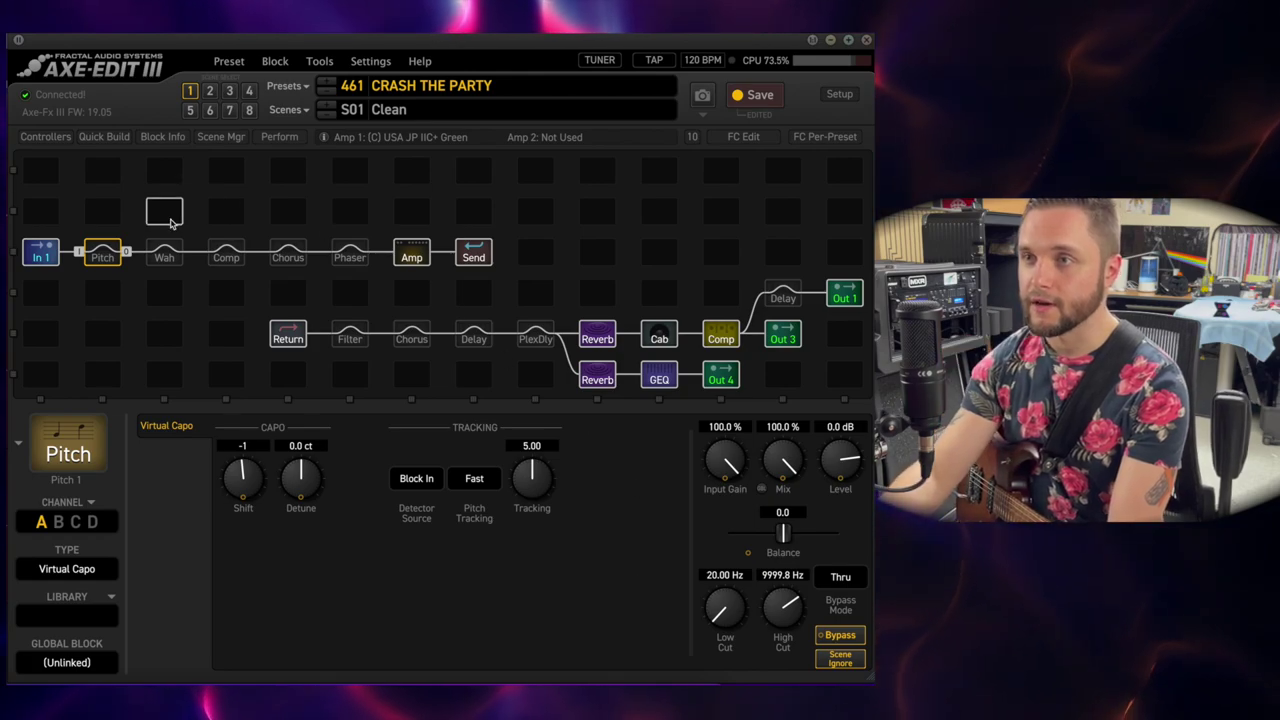
{"action": "left_click", "coordinate": [164, 252]}
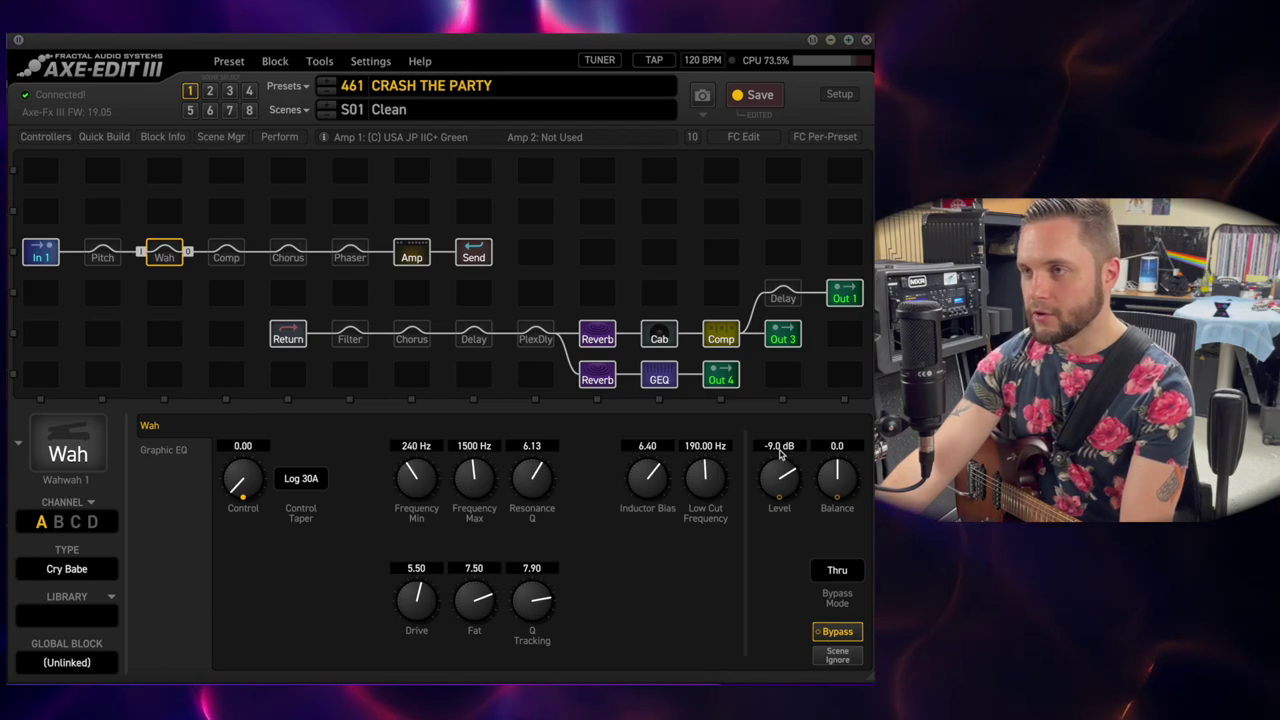
{"action": "left_click", "coordinate": [411, 258]}
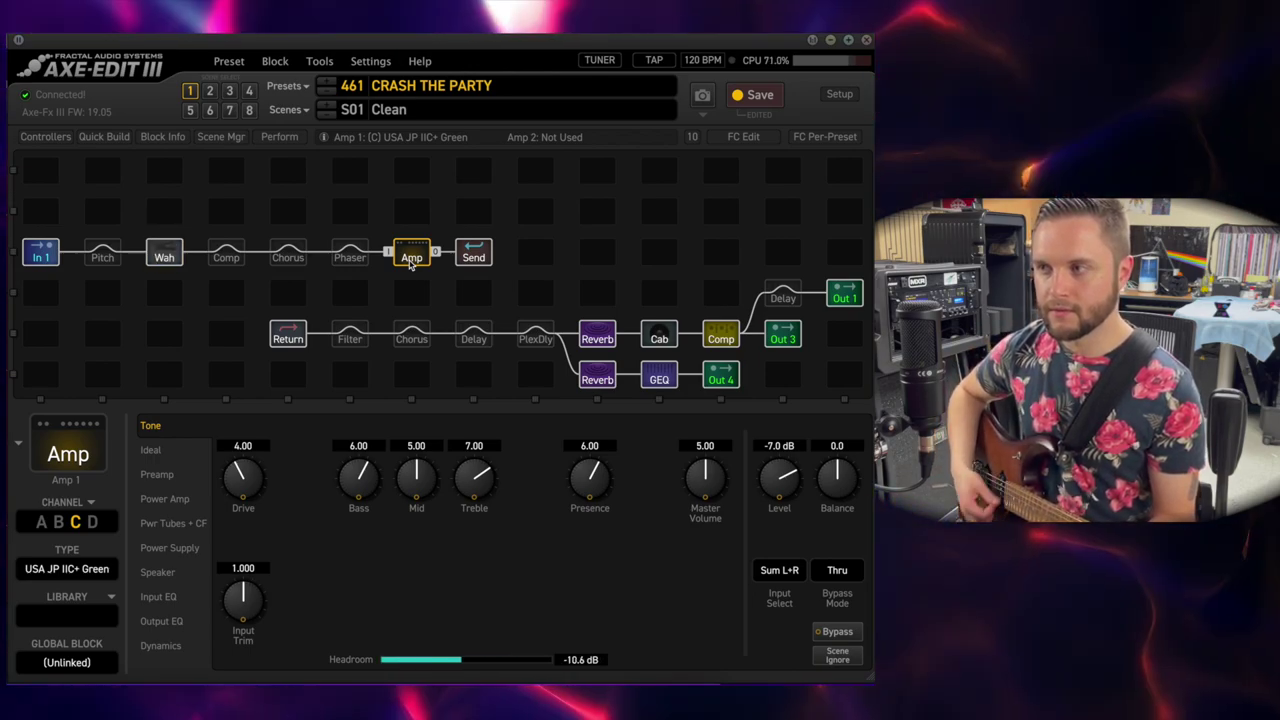
Set the Wah block's output level to -3.0 dB
{"action": "left_click", "coordinate": [162, 254]}
{"action": "double_click", "coordinate": [780, 446]}
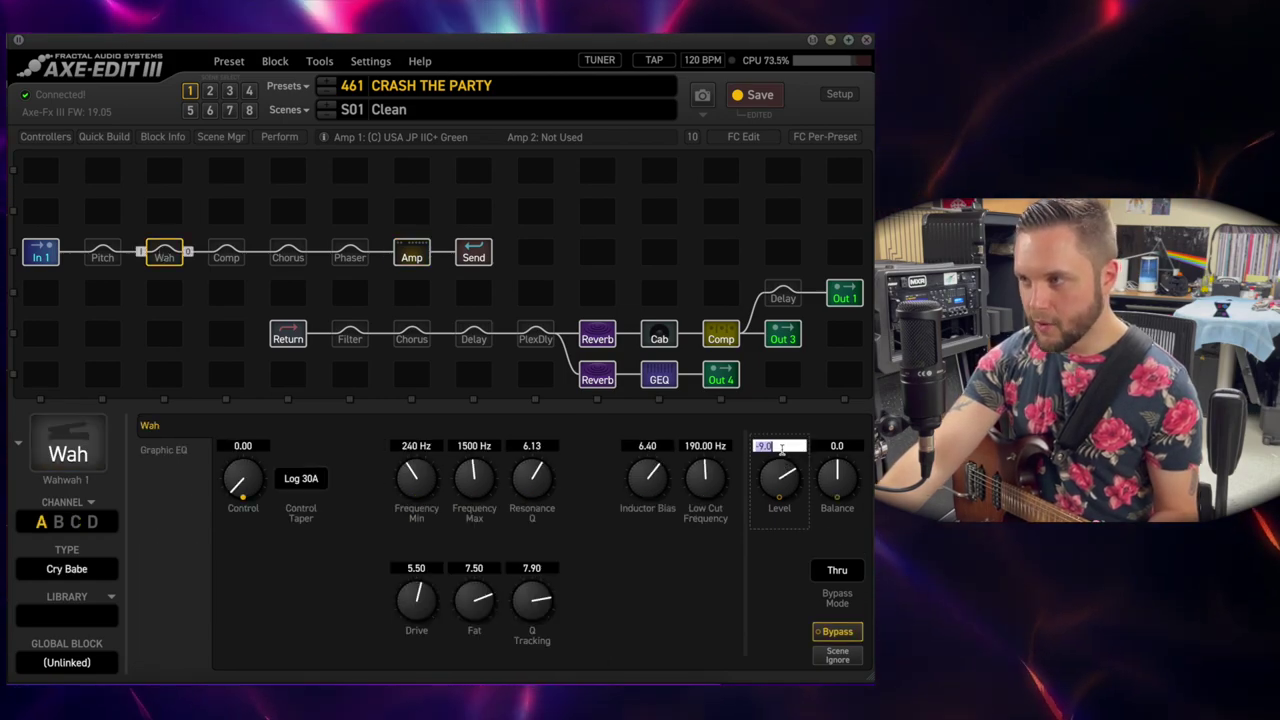
{"action": "type", "text": "0"}
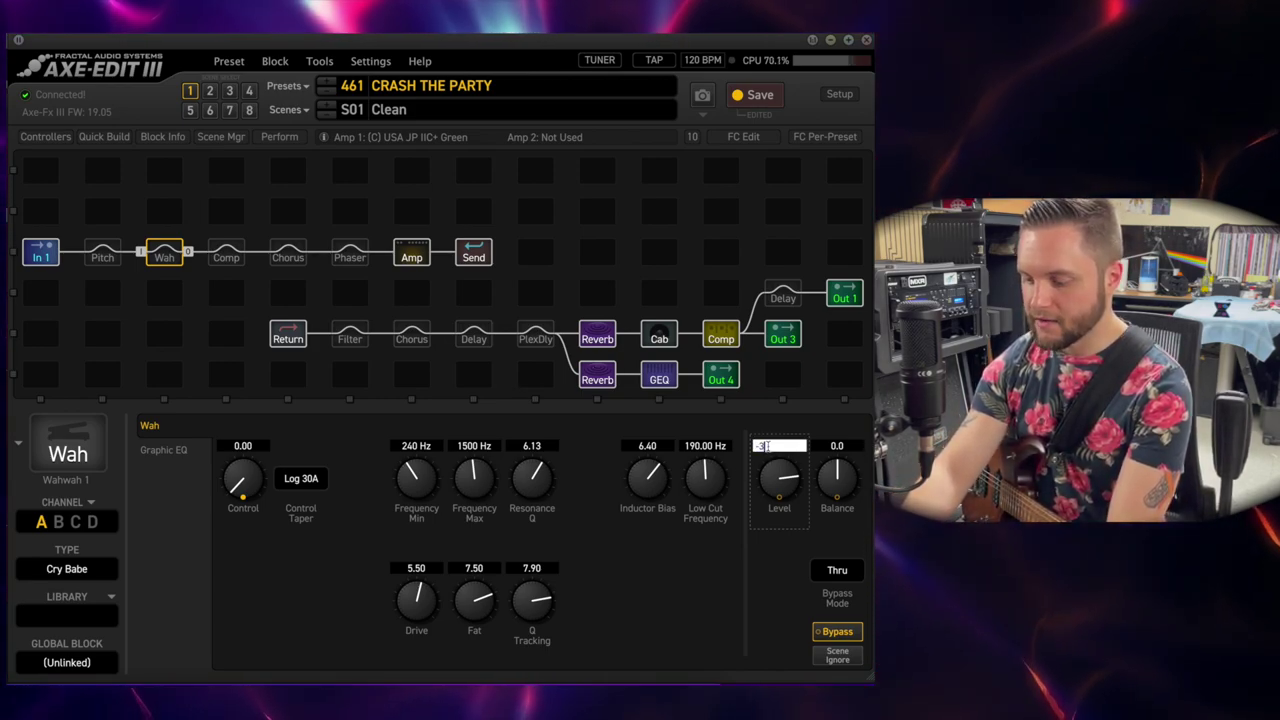
{"action": "key", "text": "Return"}
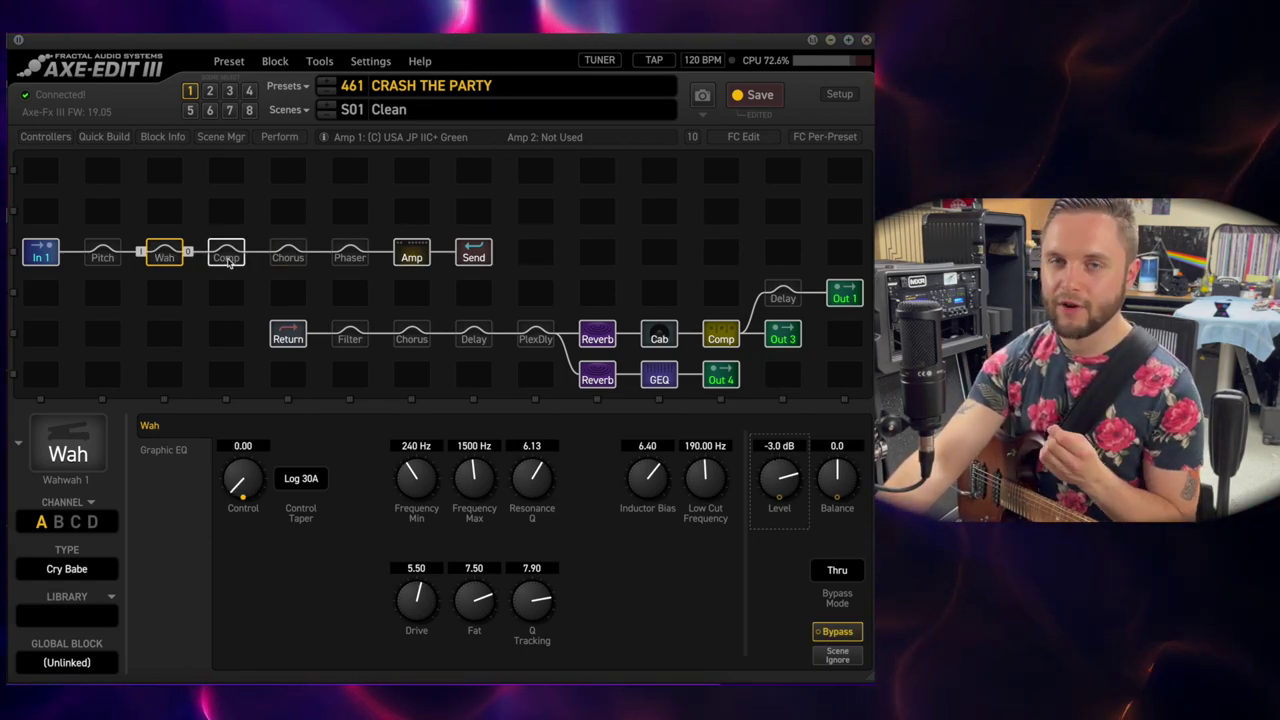
Review the Compressor 1 settings and, in the Clean Chorus scene, the Chorus 2 settings
{"action": "left_click", "coordinate": [228, 258]}
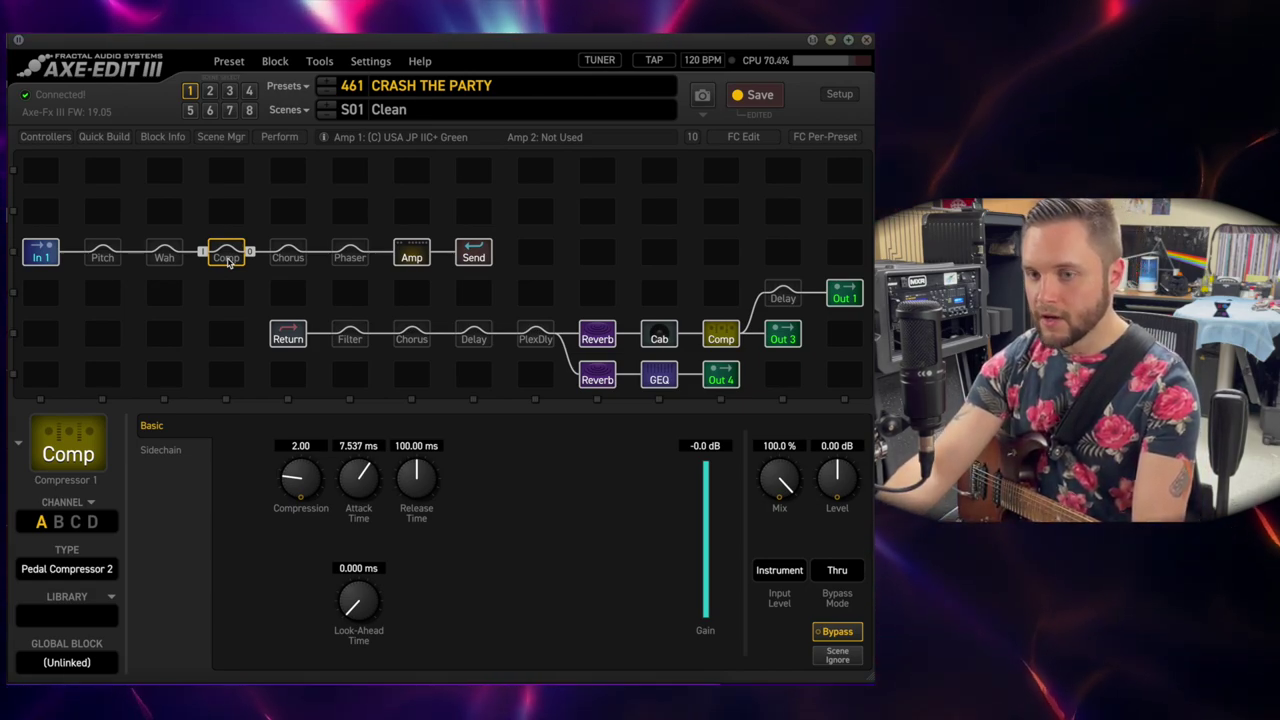
{"action": "left_click", "coordinate": [211, 92]}
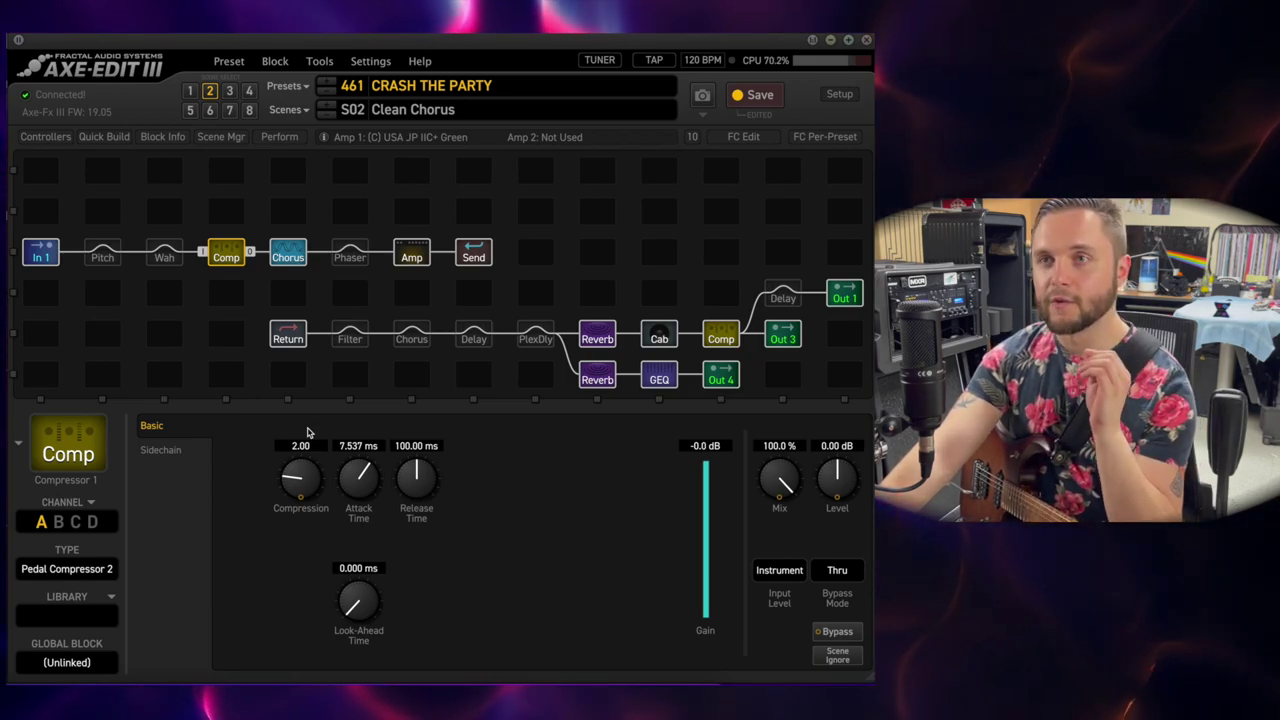
{"action": "left_click", "coordinate": [288, 255]}
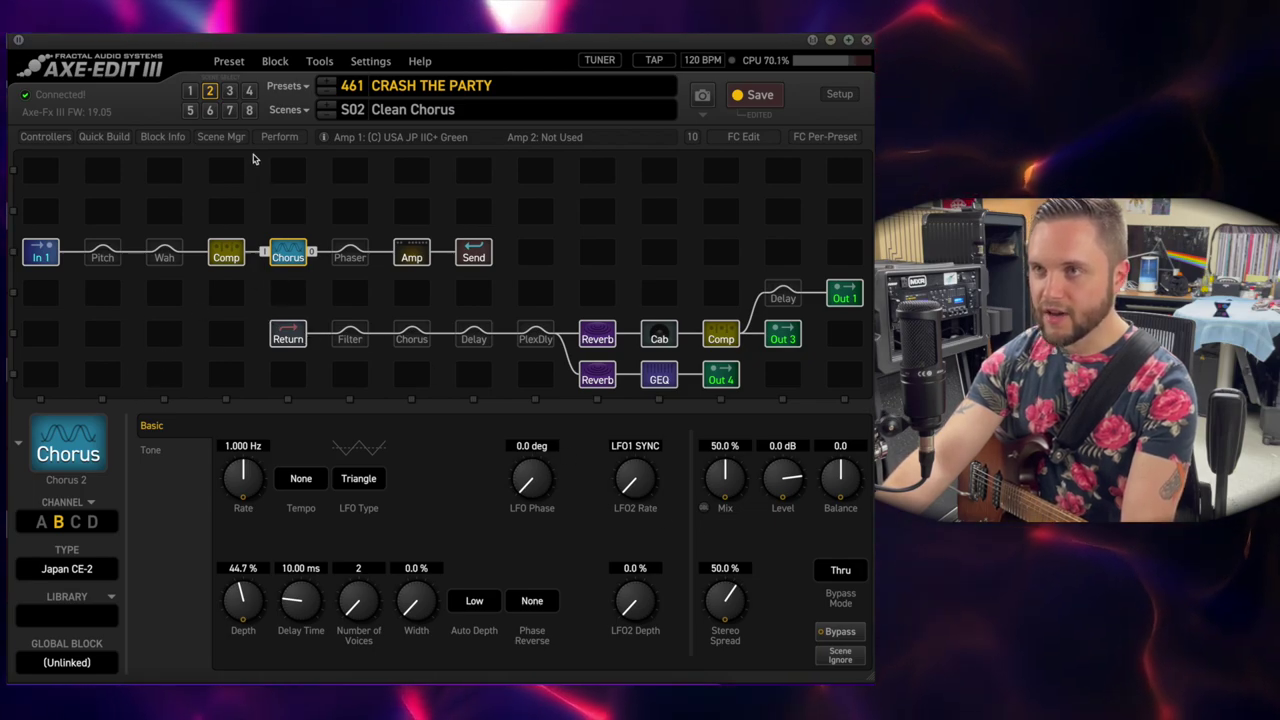
Switch to the Ambient scene and select channel A for the Chorus 2 block
{"action": "left_click", "coordinate": [231, 91]}
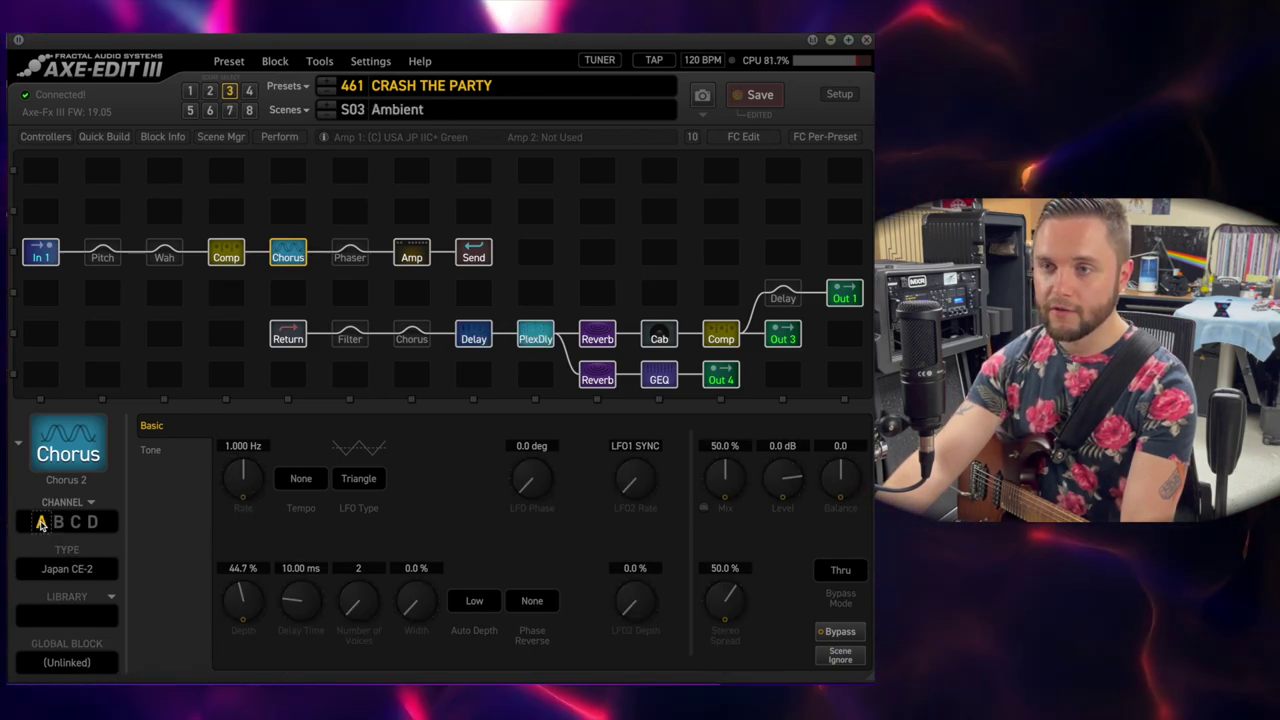
{"action": "left_click", "coordinate": [75, 521]}
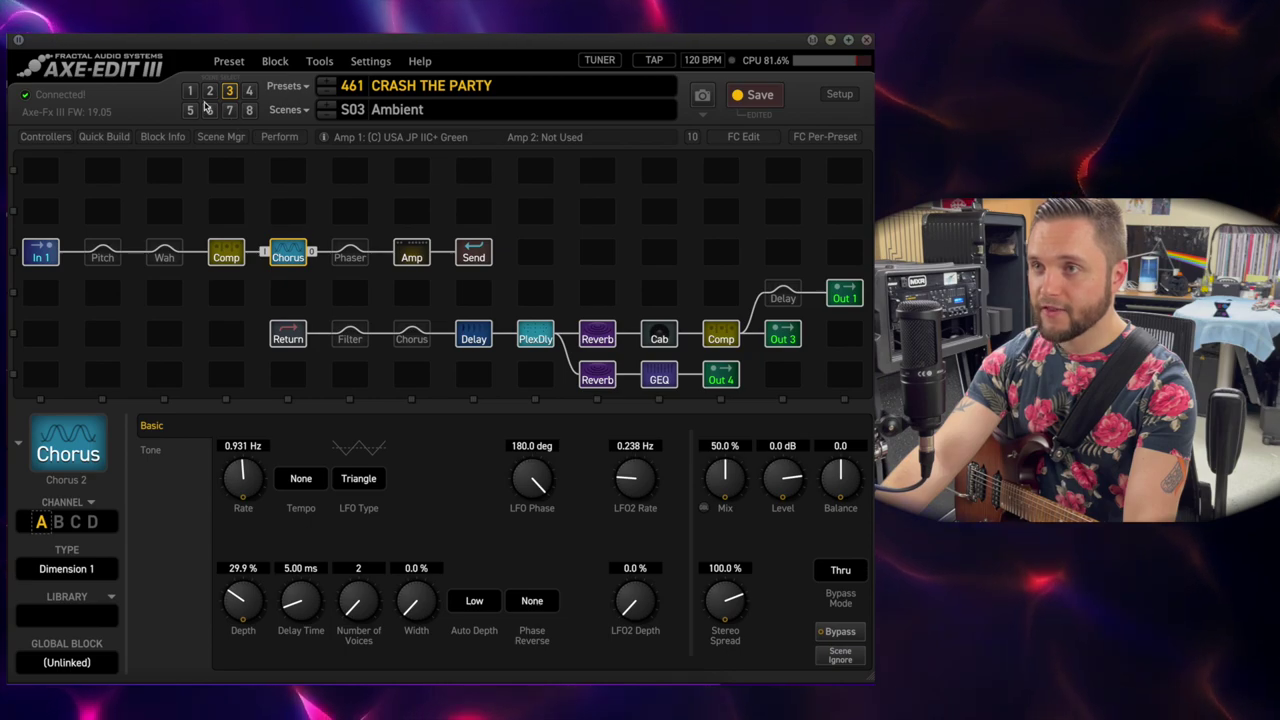
View the Delay 1 and Plex Delay 1 settings and bypass both blocks in the Ambient scene
{"action": "left_click", "coordinate": [460, 338]}
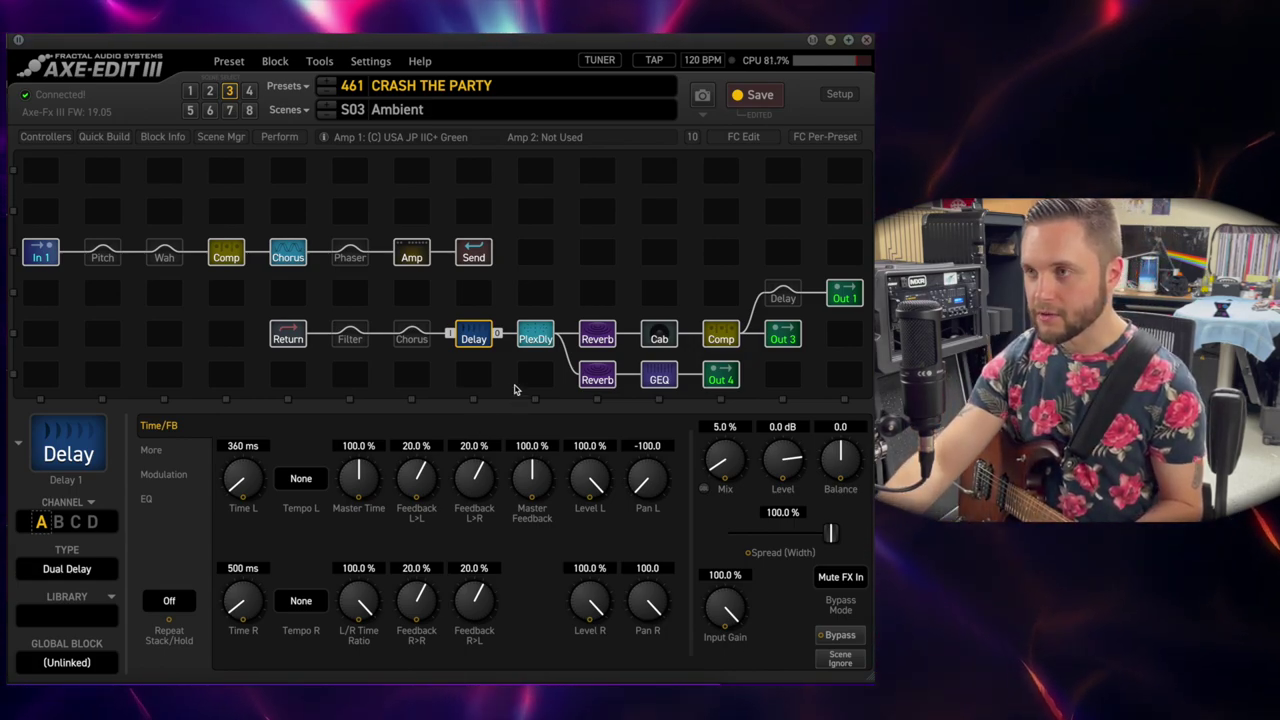
{"action": "left_click", "coordinate": [530, 341]}
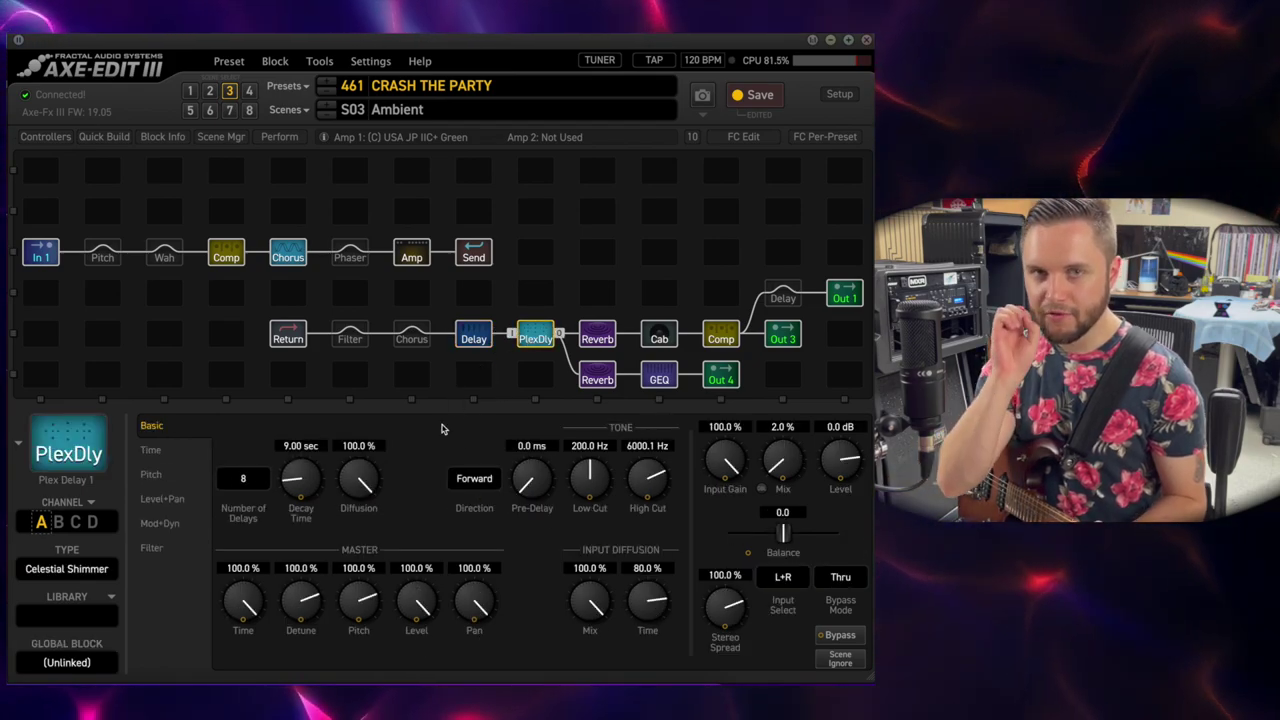
{"action": "left_click", "coordinate": [535, 340], "text": "ctrl"}
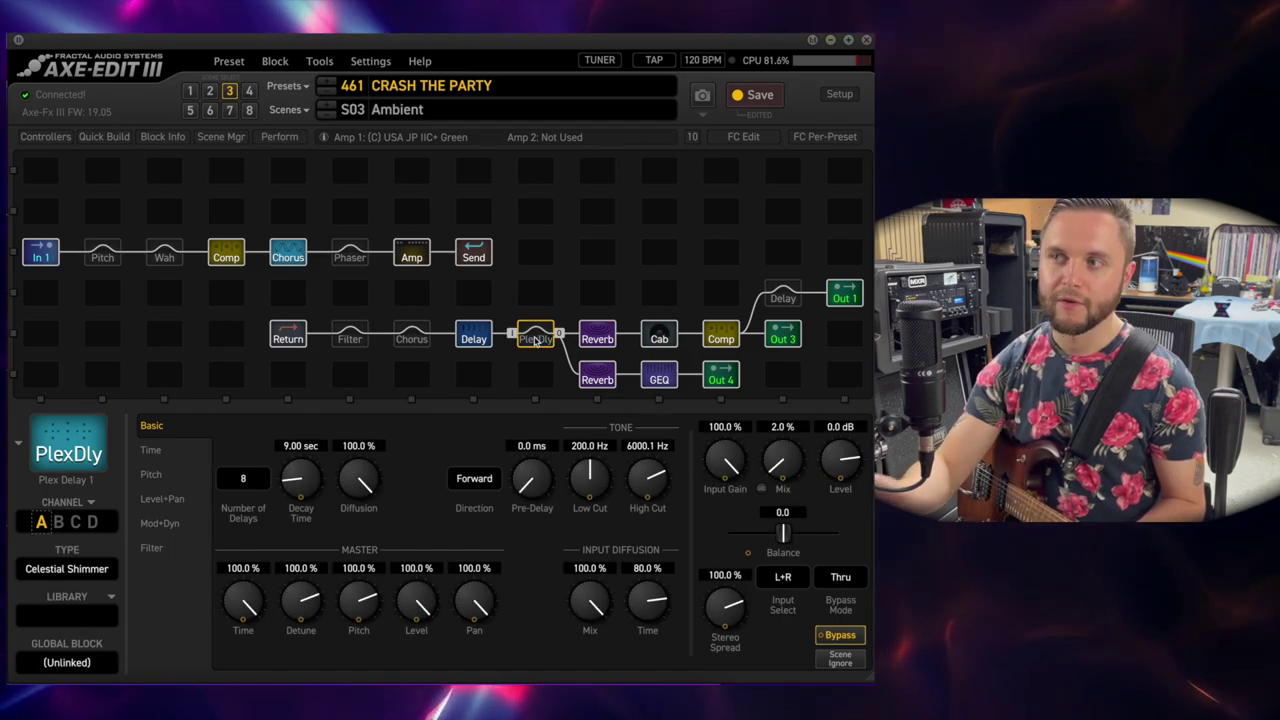
{"action": "left_click", "coordinate": [474, 338]}
{"action": "left_click", "coordinate": [474, 338], "text": "ctrl"}
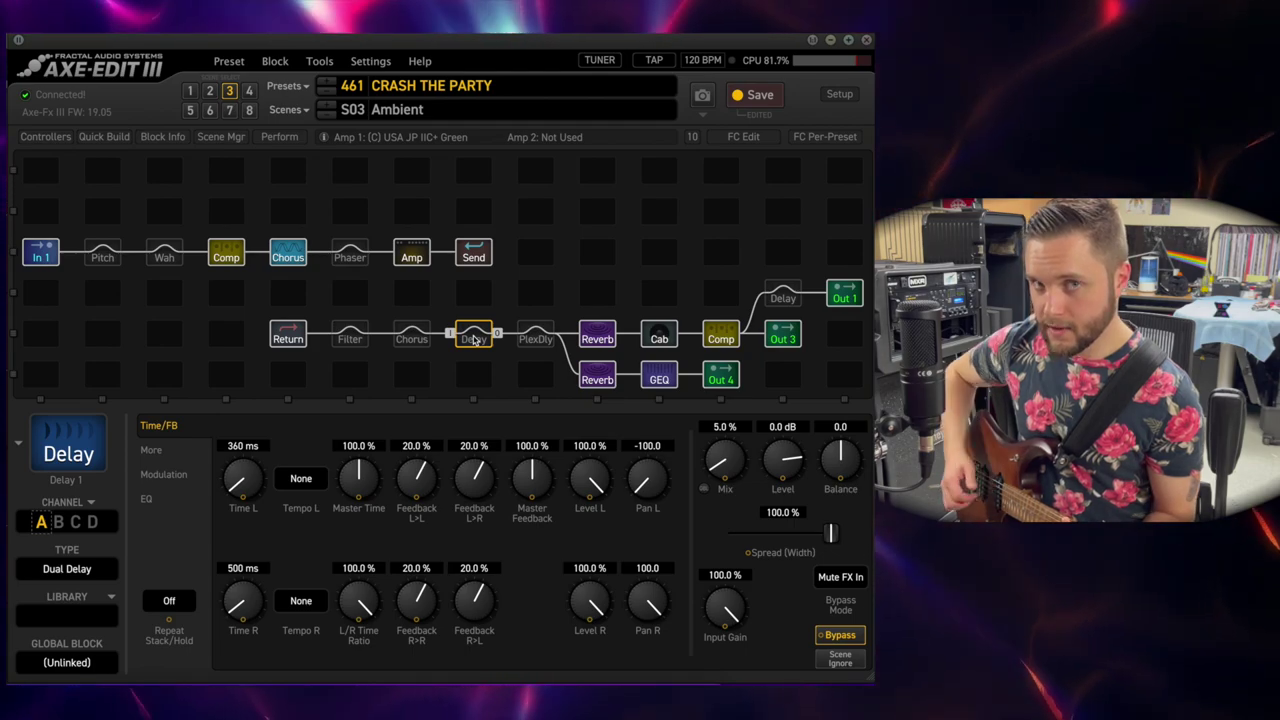
View the Reverb 1 settings and re-engage the Delay 1 and Plex Delay 1 blocks
{"action": "left_click", "coordinate": [597, 338]}
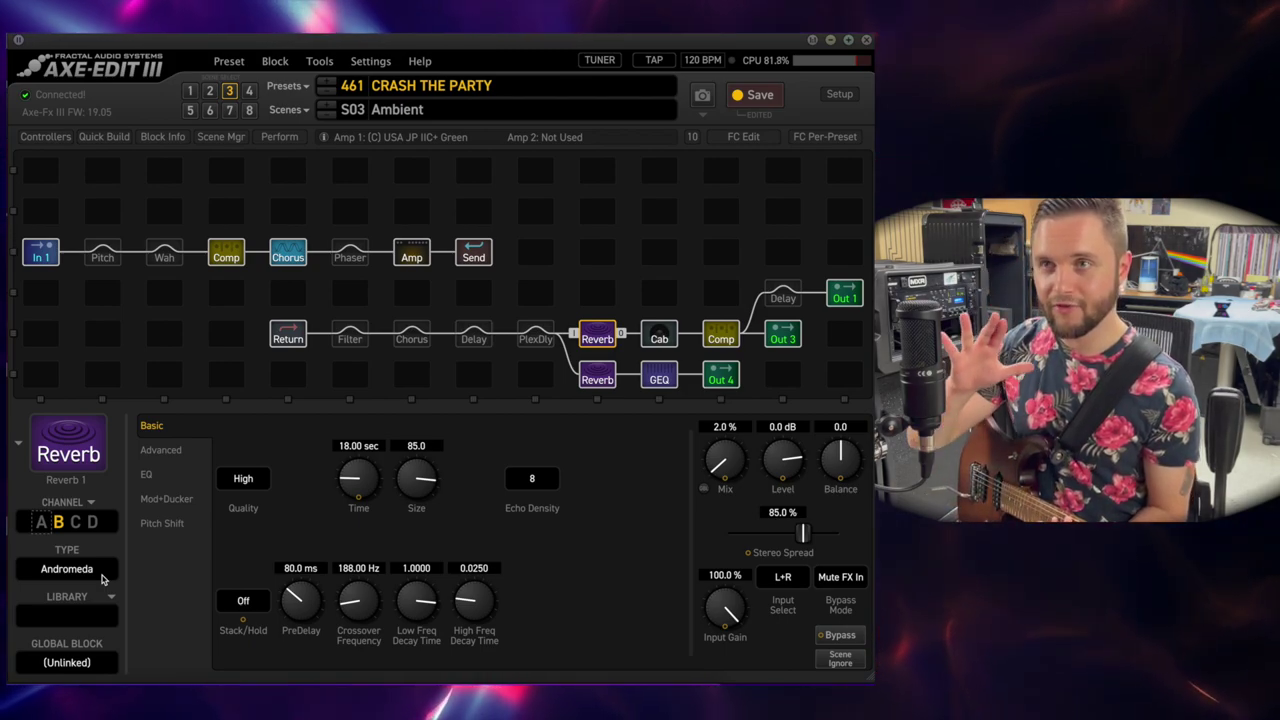
{"action": "left_click", "coordinate": [473, 340]}
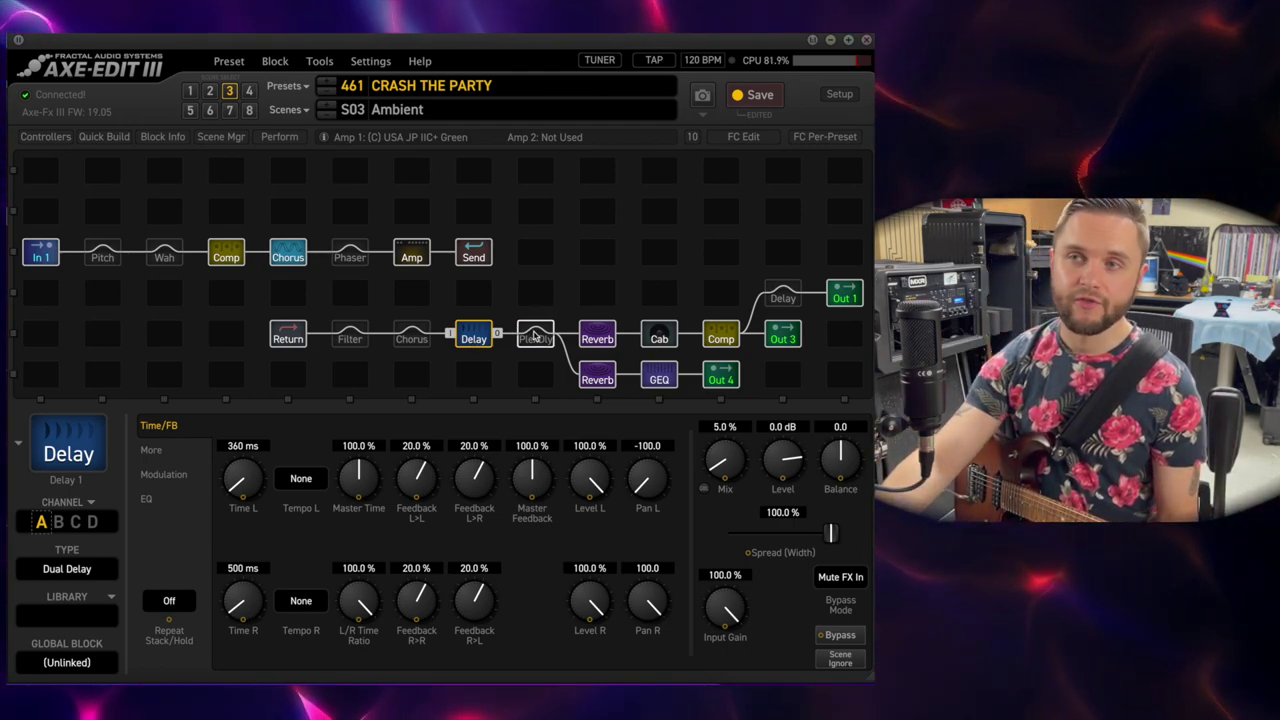
{"action": "left_click", "coordinate": [535, 337]}
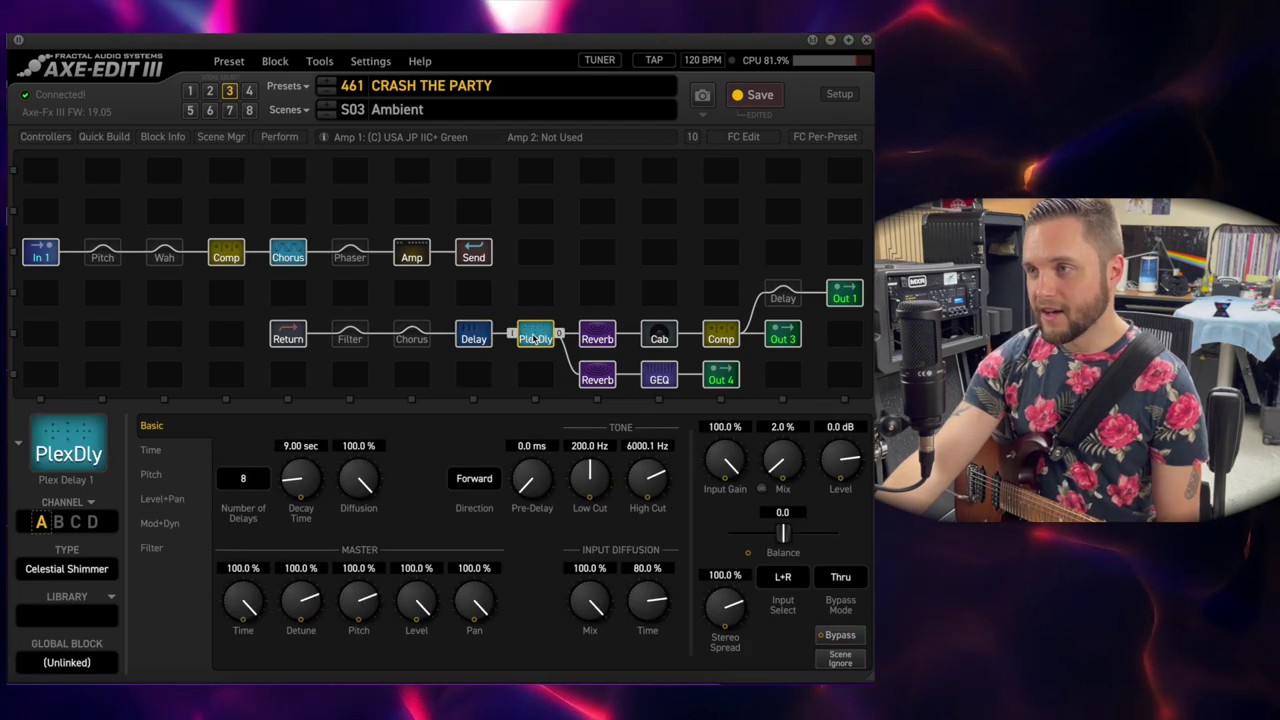
Bypass the Delay 1 and Reverb 1 blocks to isolate the Plex Delay
{"action": "left_click", "coordinate": [474, 339]}
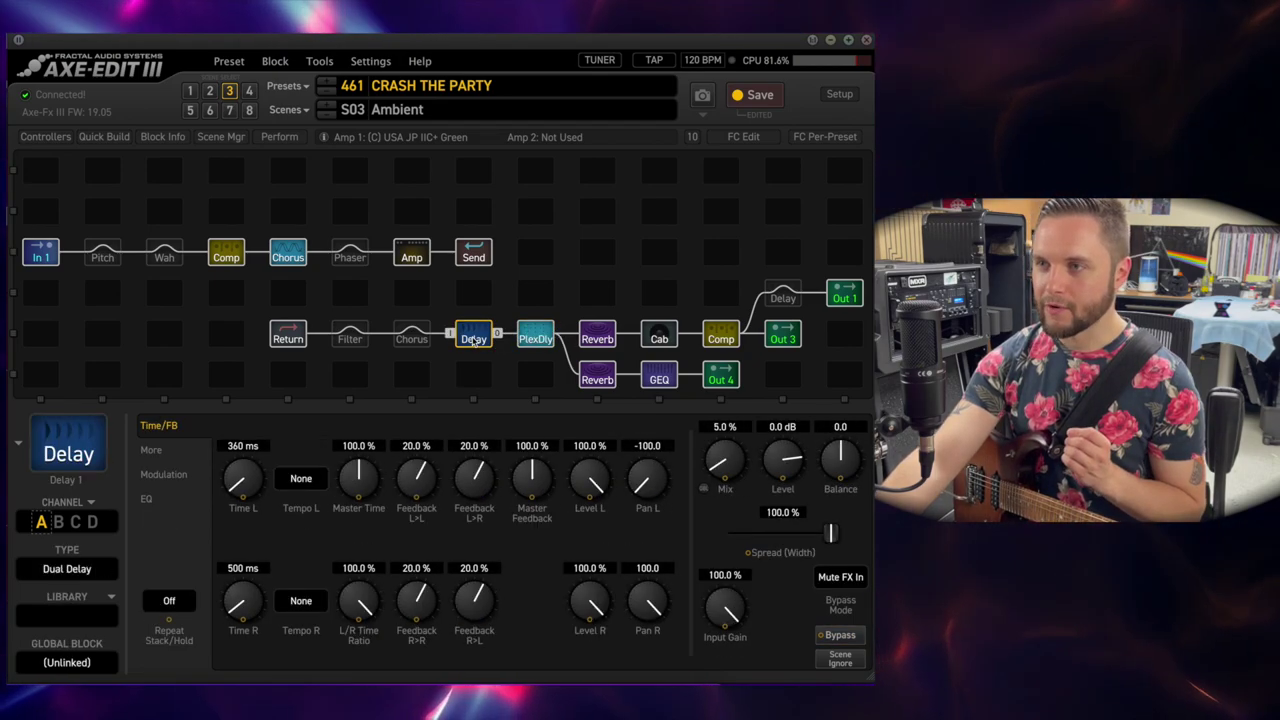
{"action": "left_click", "coordinate": [596, 339]}
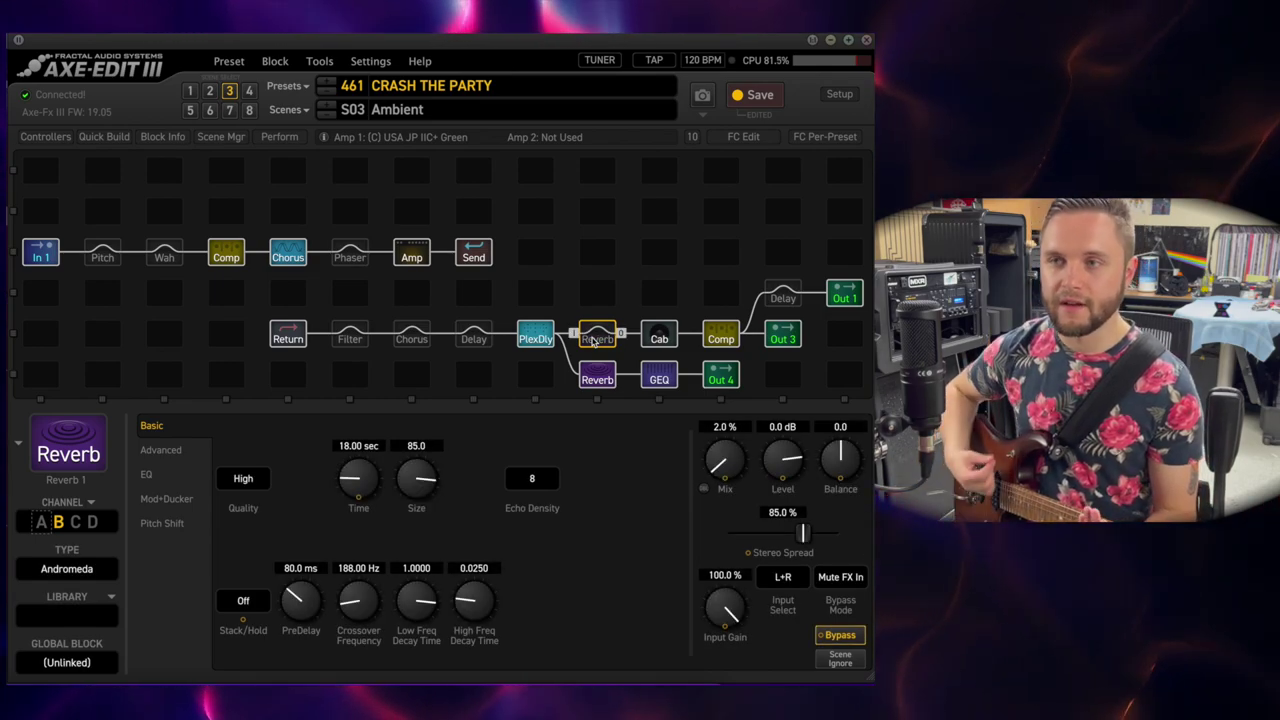
Set the Plex Delay 1 mix to 20%
{"action": "left_click", "coordinate": [532, 339]}
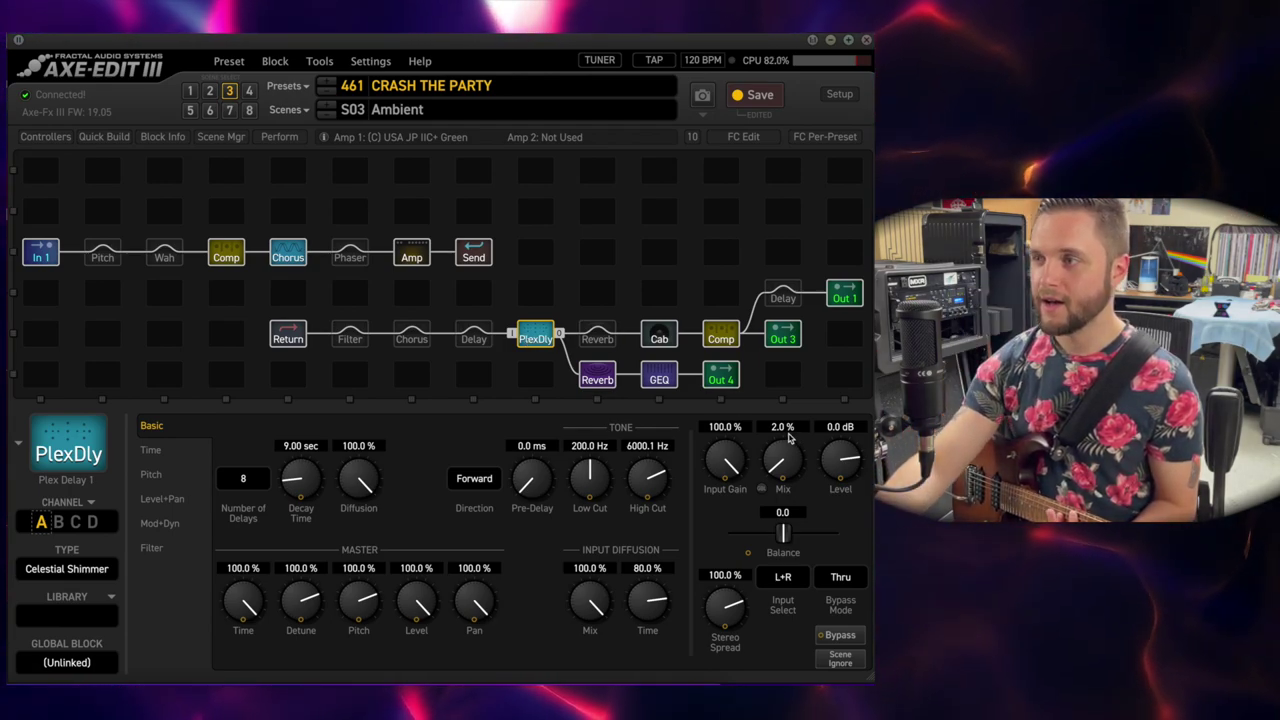
{"action": "type", "text": "20"}
{"action": "key", "text": "Return"}
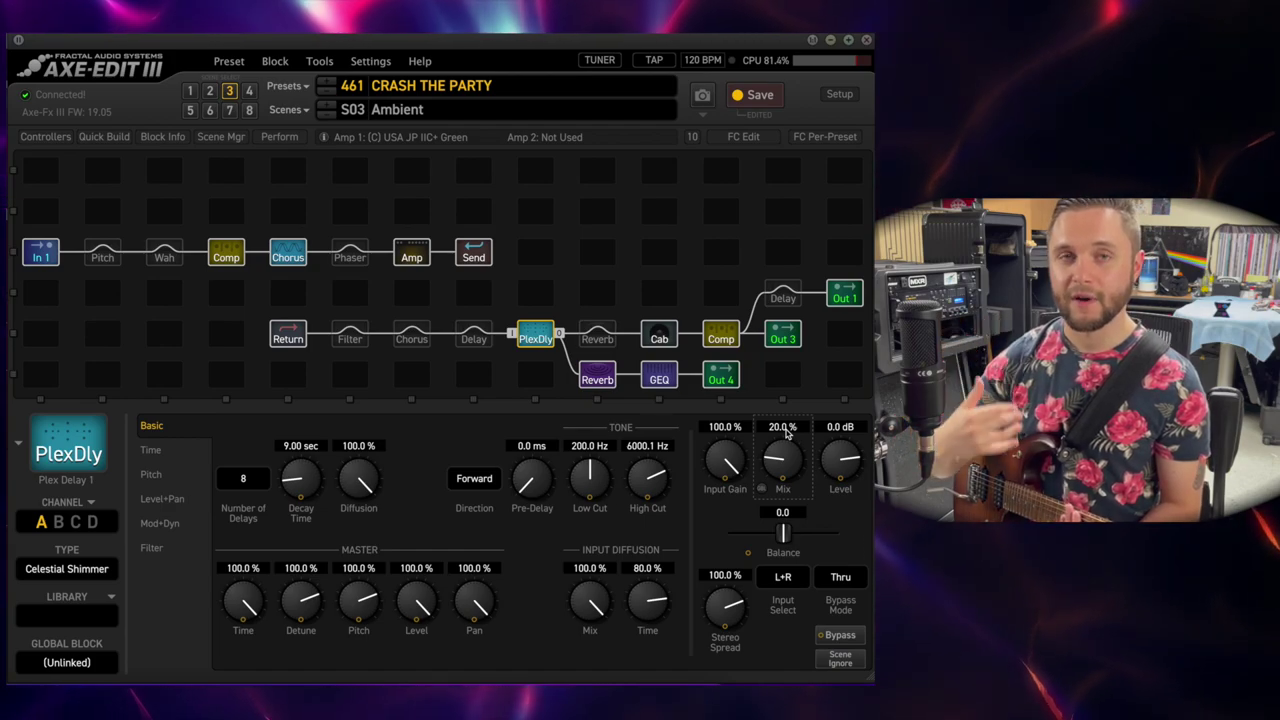
Set the Plex Delay 1 mix to 3%
{"action": "double_click", "coordinate": [786, 428]}
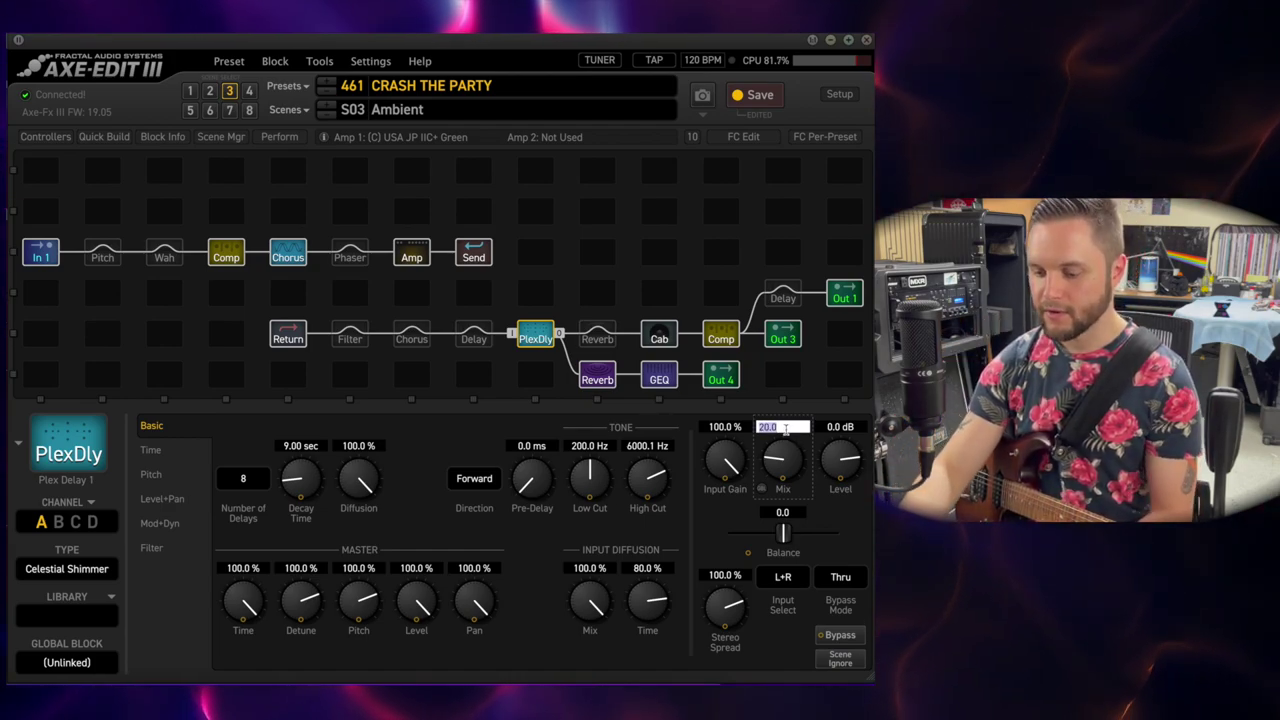
{"action": "type", "text": "3"}
{"action": "key", "text": "Return"}
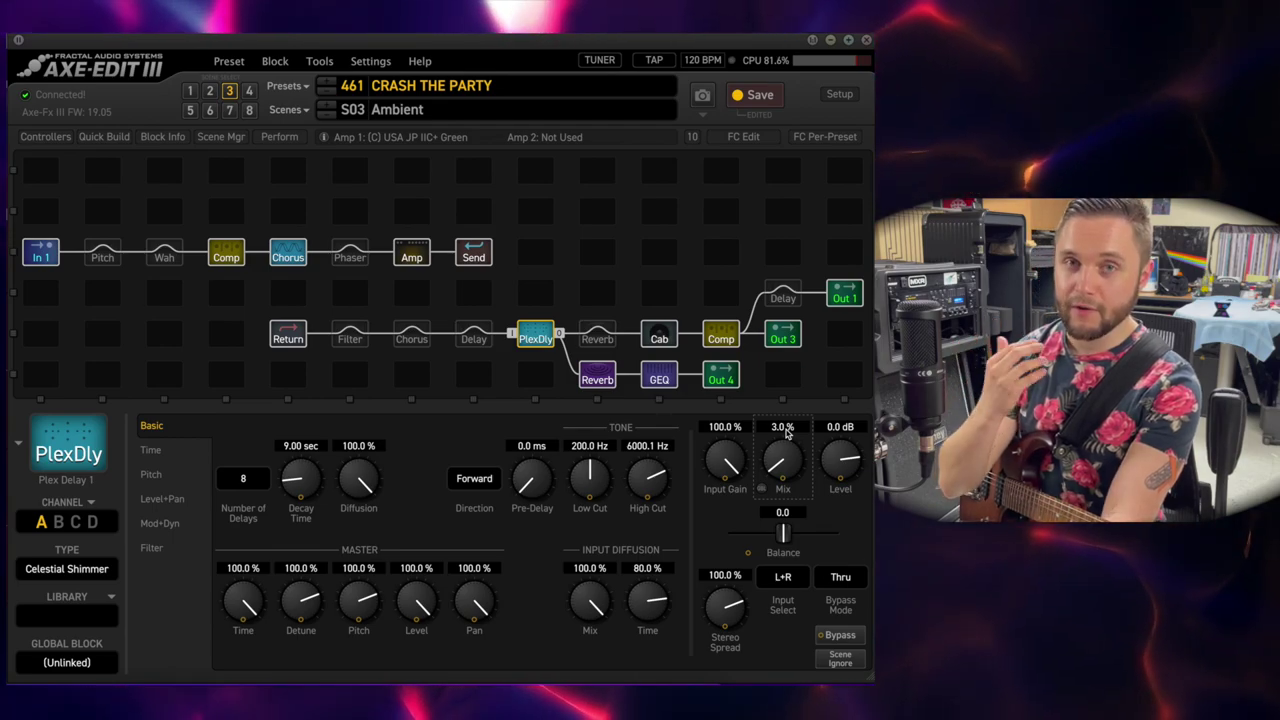
Re-engage the bypassed Delay 1 and Reverb 1 blocks in the Ambient scene
{"action": "left_click", "coordinate": [480, 340]}
{"action": "left_click", "coordinate": [592, 340]}
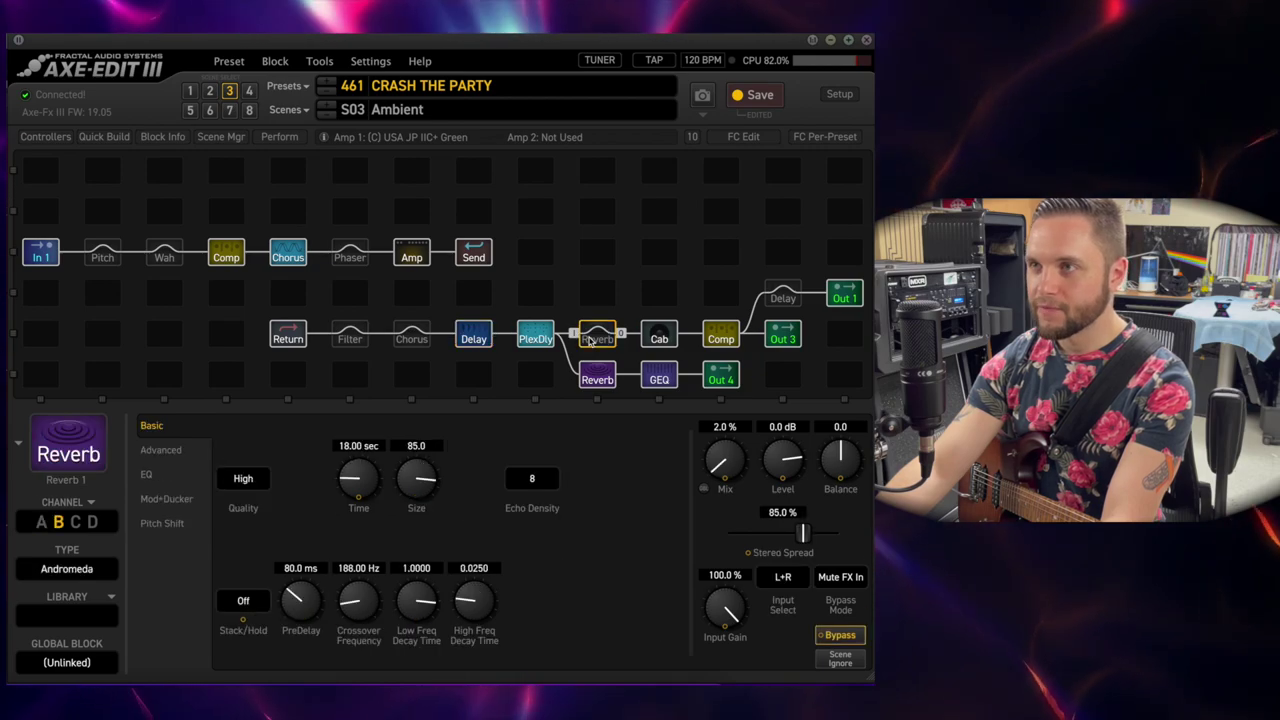
{"action": "left_click", "coordinate": [592, 340]}
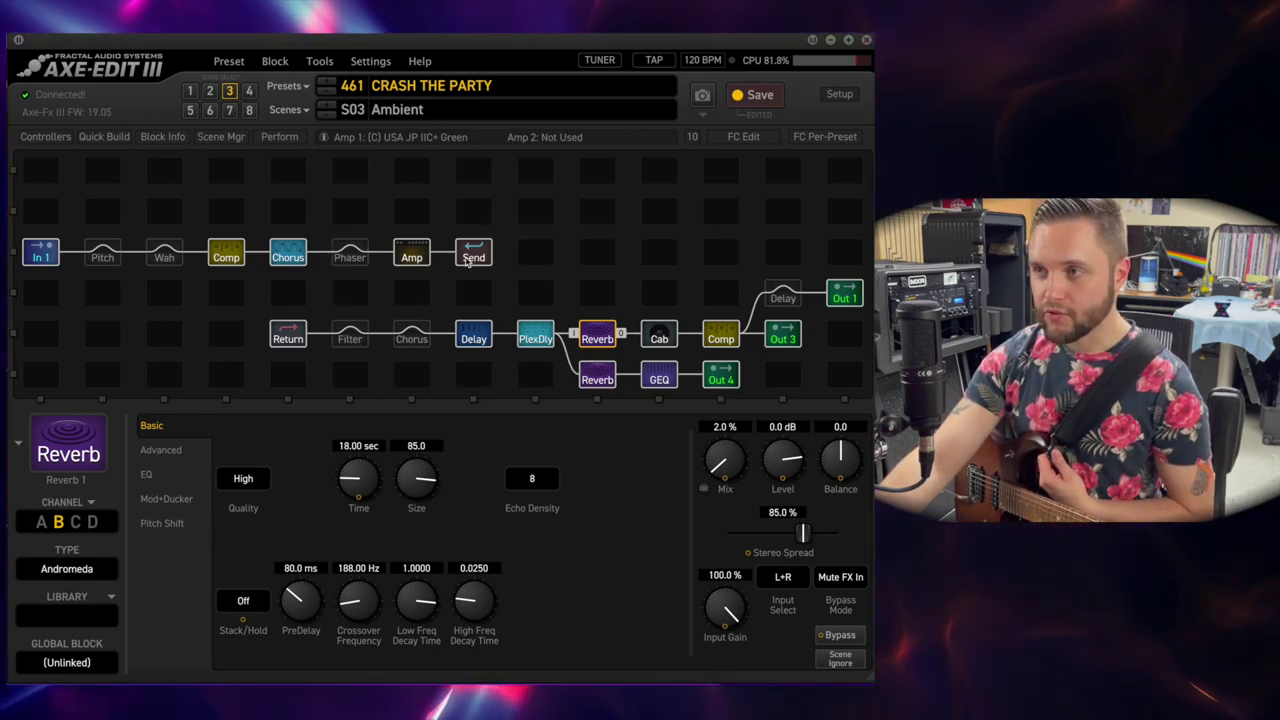
Switch to the Crunch scene and open the Amp 1 block's tone settings
{"action": "left_click", "coordinate": [250, 91]}
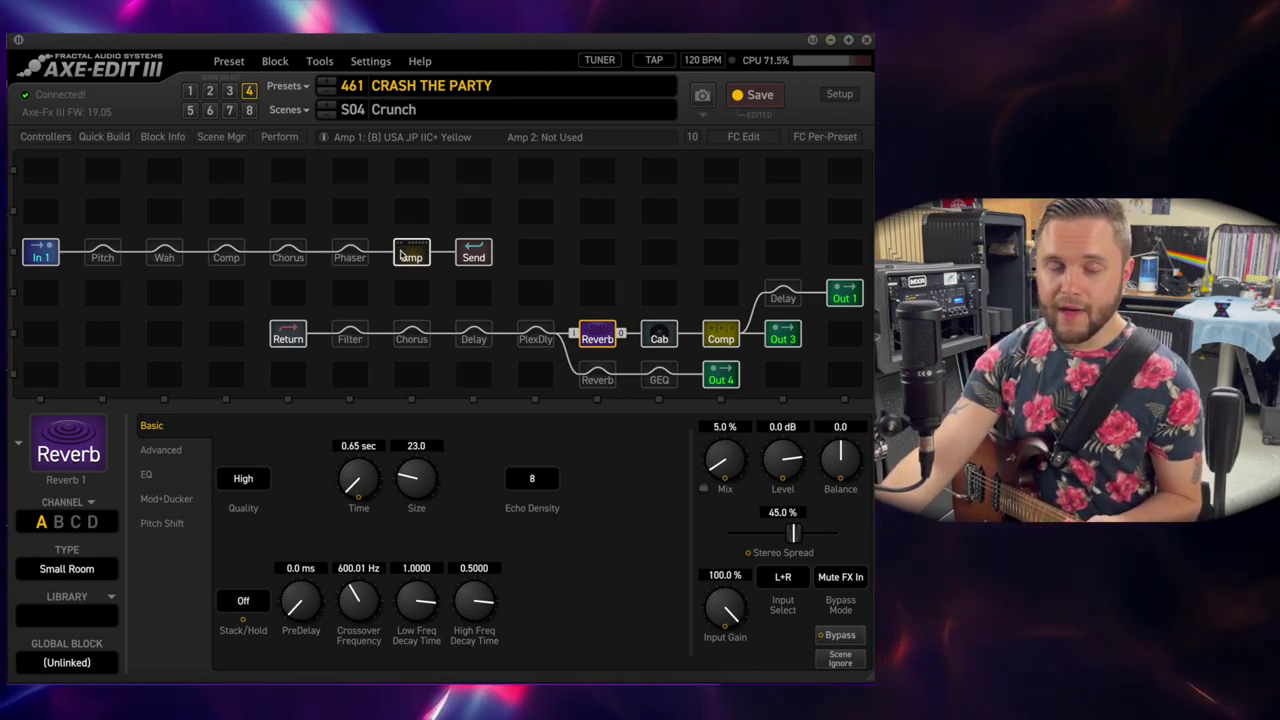
{"action": "left_click", "coordinate": [402, 255]}
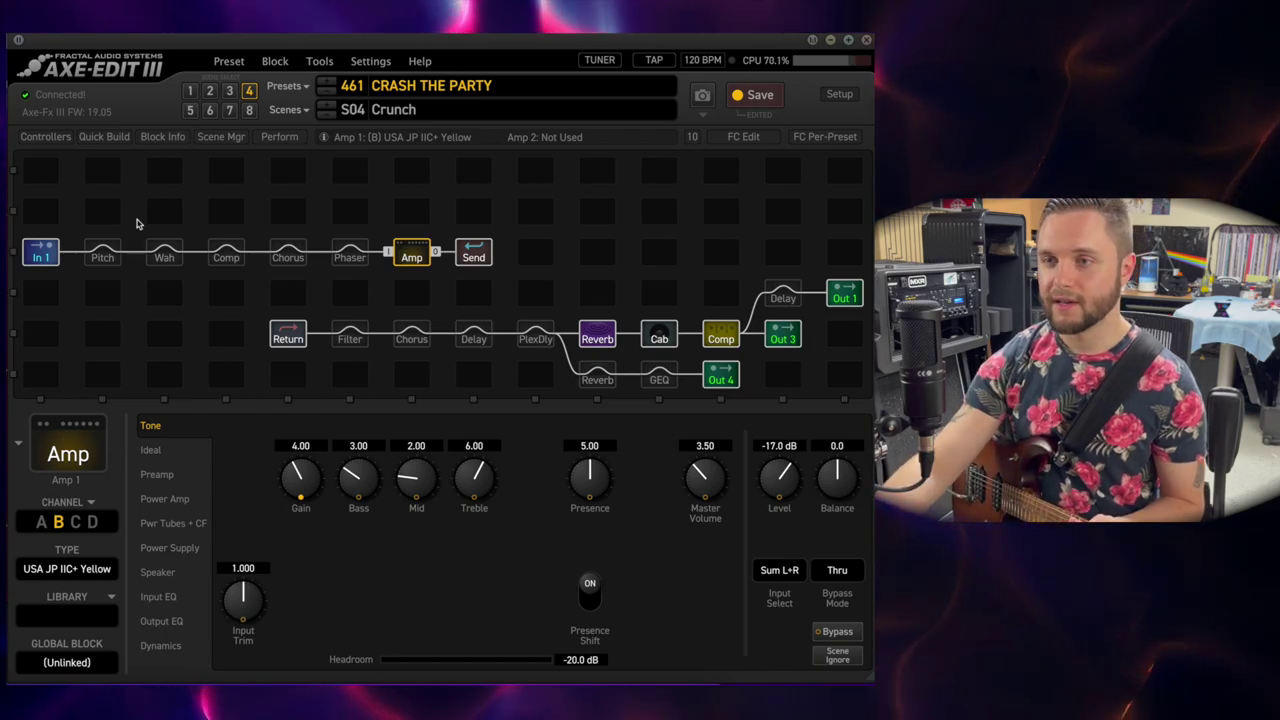
Compare the Amp 1 tone settings between the Ambient and Crunch scenes, and show the amp's output EQ in Crunch
{"action": "left_click", "coordinate": [230, 92]}
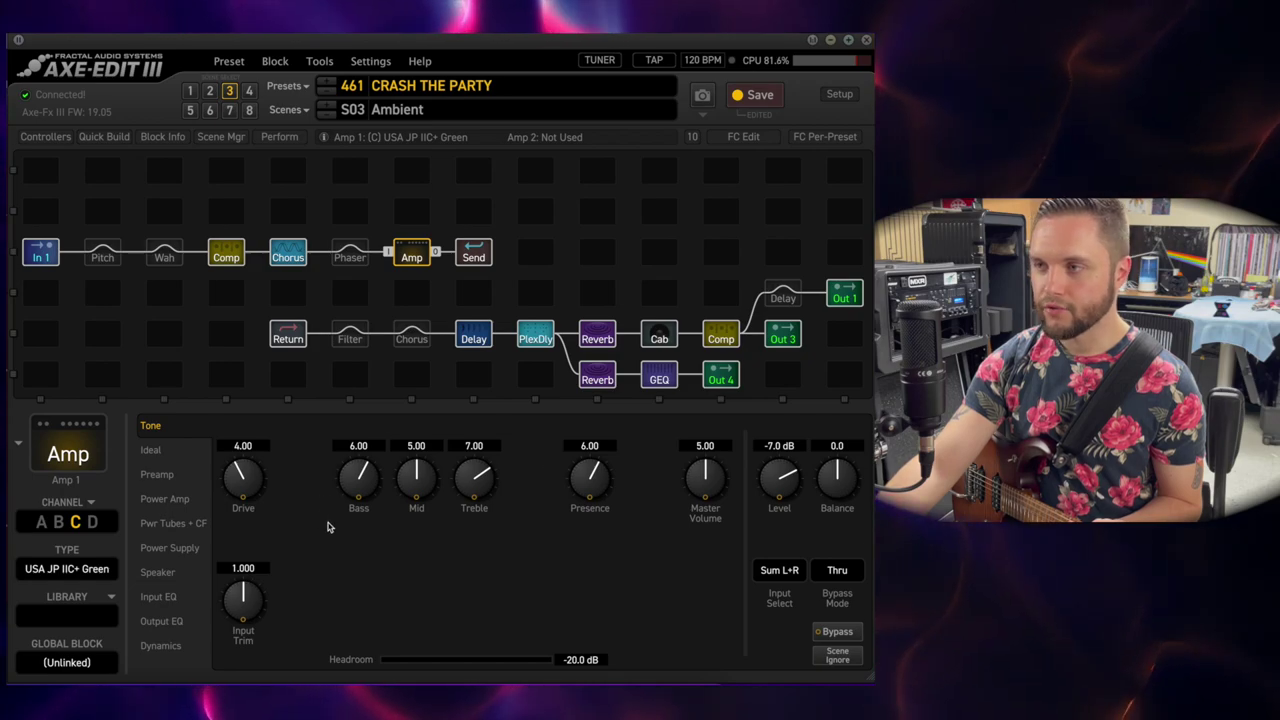
{"action": "left_click", "coordinate": [250, 91]}
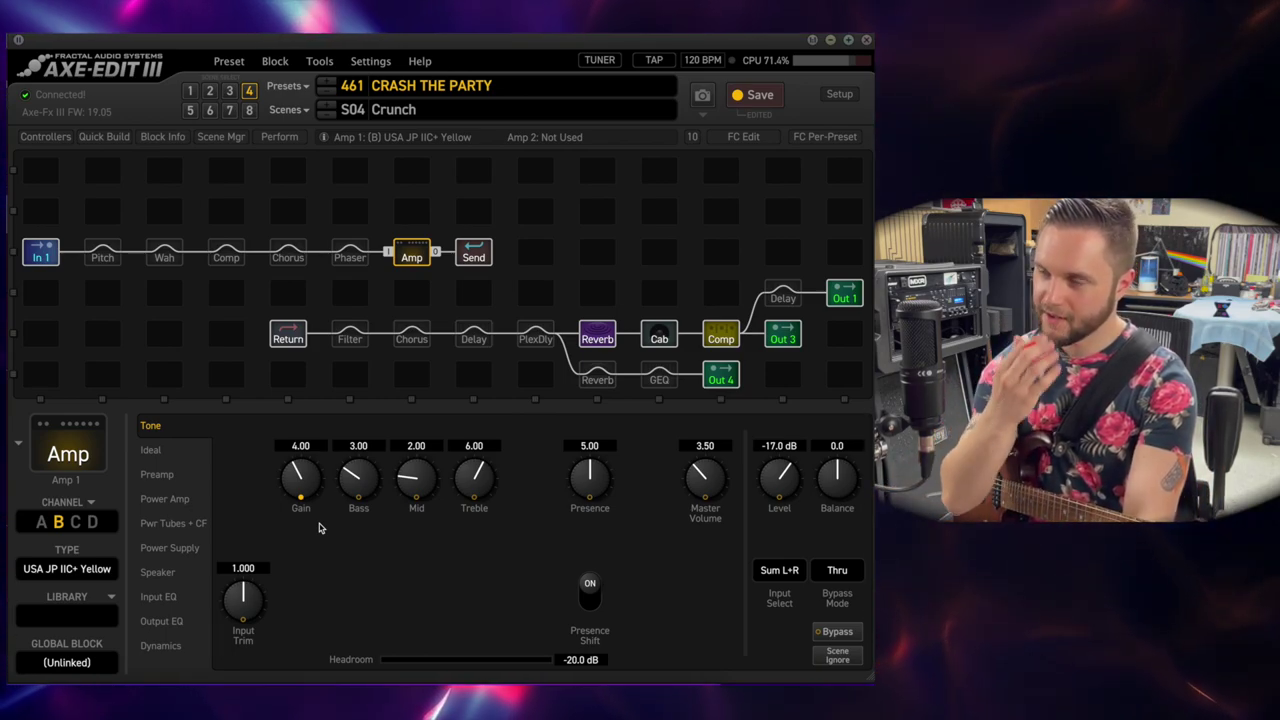
{"action": "left_click", "coordinate": [162, 622]}
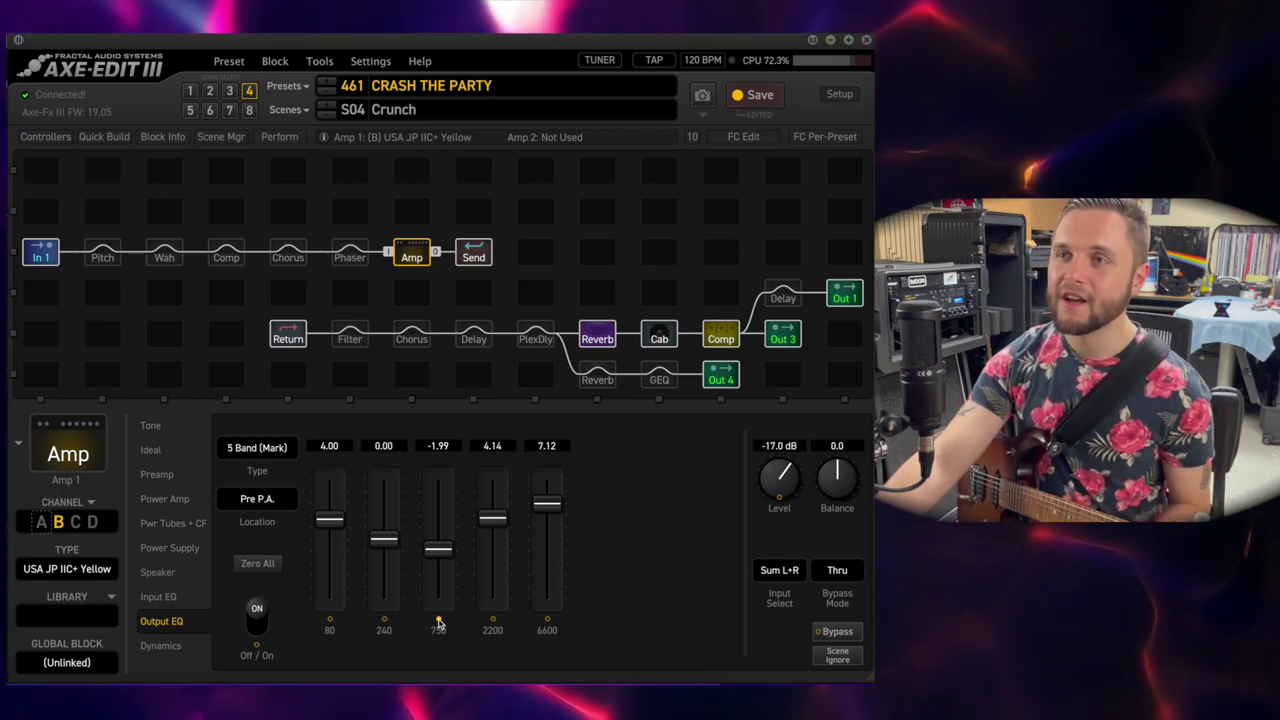
Show the Reverb 1 settings in the Crunch scene, then bypass and re-engage the block to compare the sound
{"action": "left_click", "coordinate": [598, 335]}
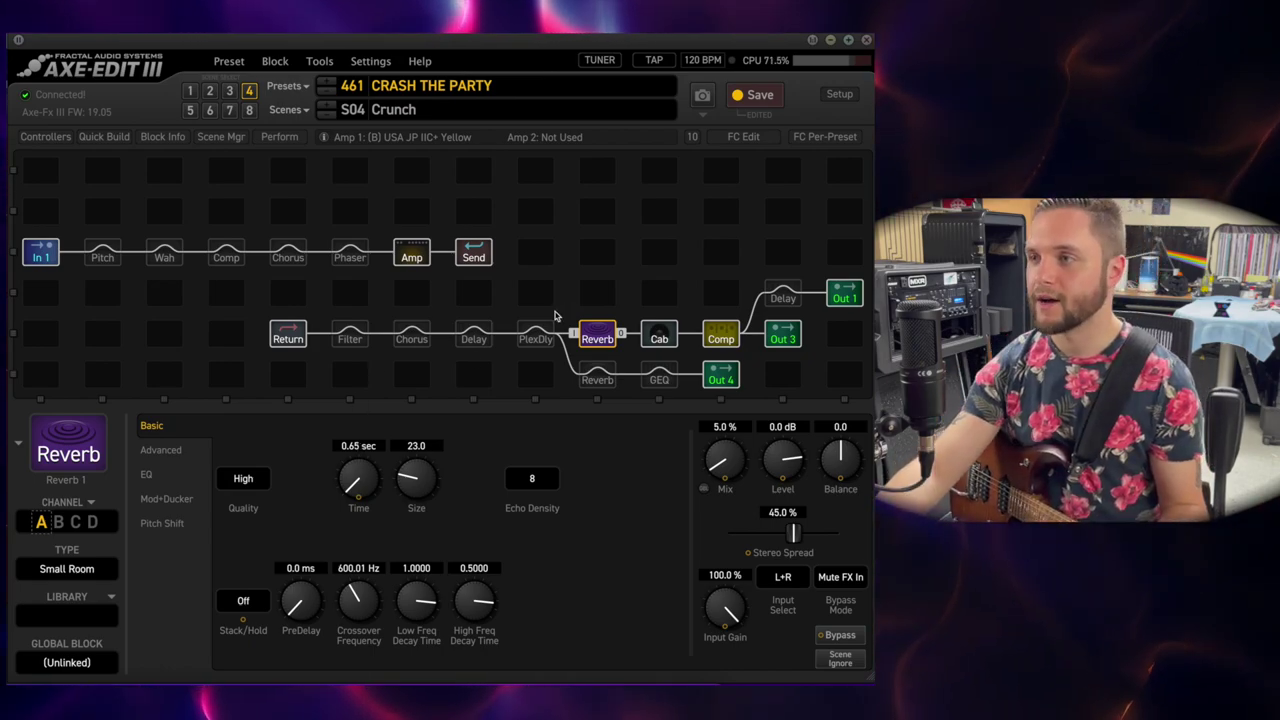
{"action": "left_click", "coordinate": [592, 332], "text": "ctrl"}
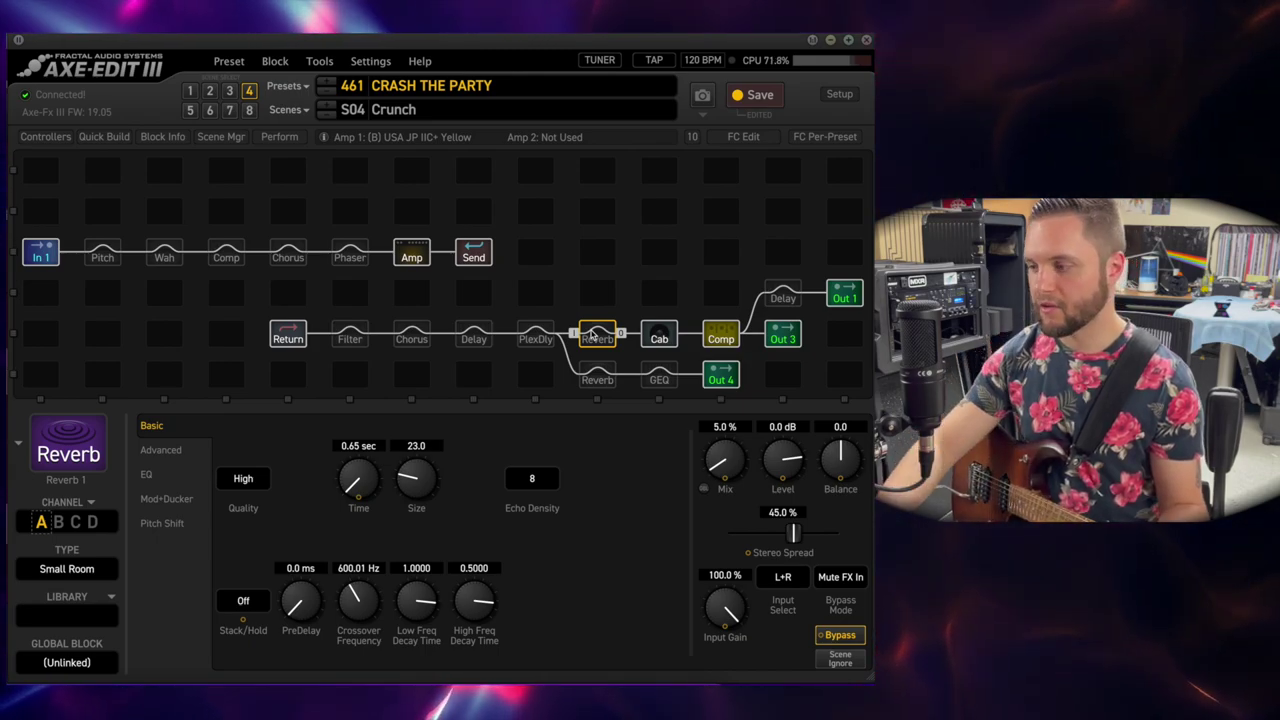
{"action": "left_click", "coordinate": [592, 332], "text": "ctrl"}
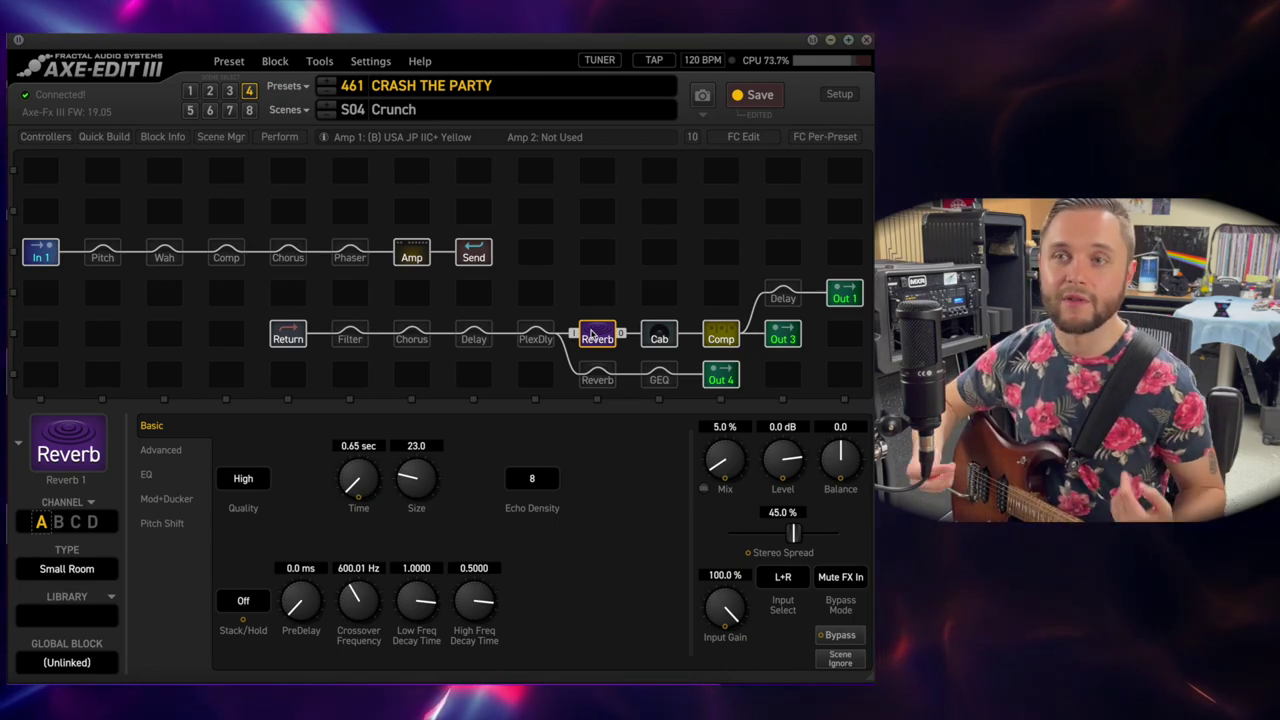
Examine the Cab 1 block's impulse responses and their low cut and high cut settings
{"action": "left_click", "coordinate": [668, 338]}
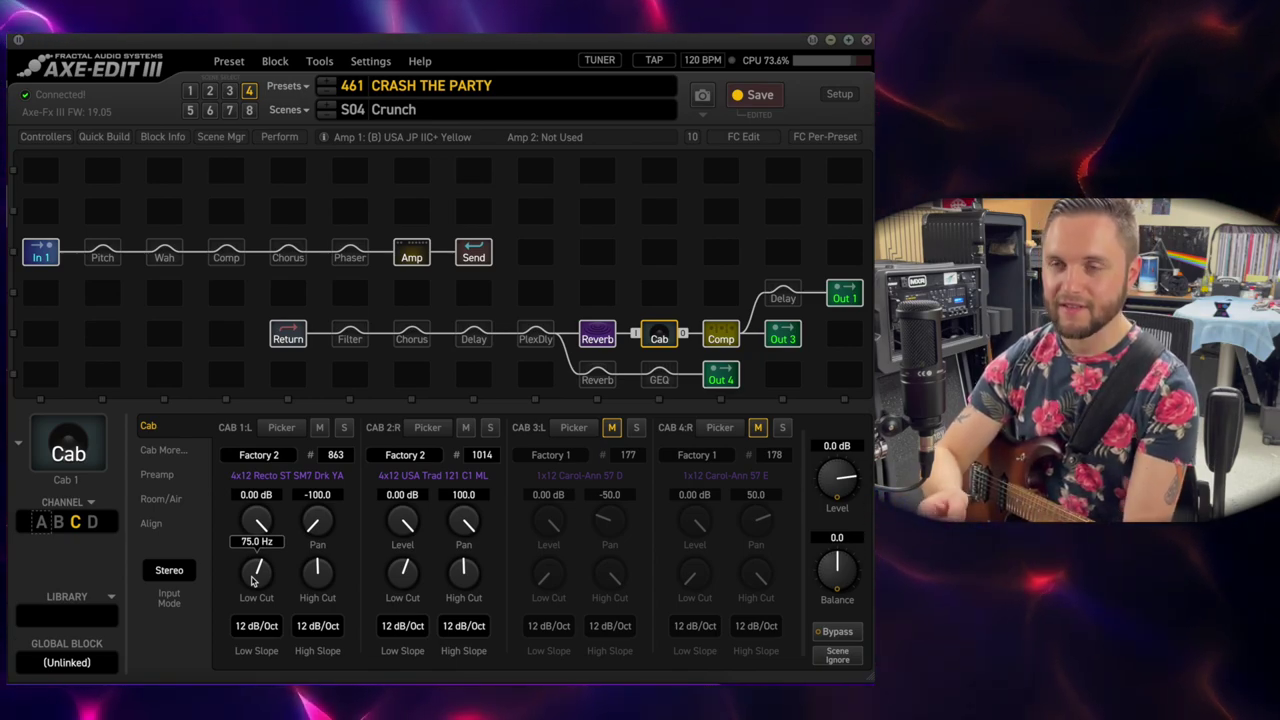
{"action": "mouse_move", "coordinate": [394, 569]}
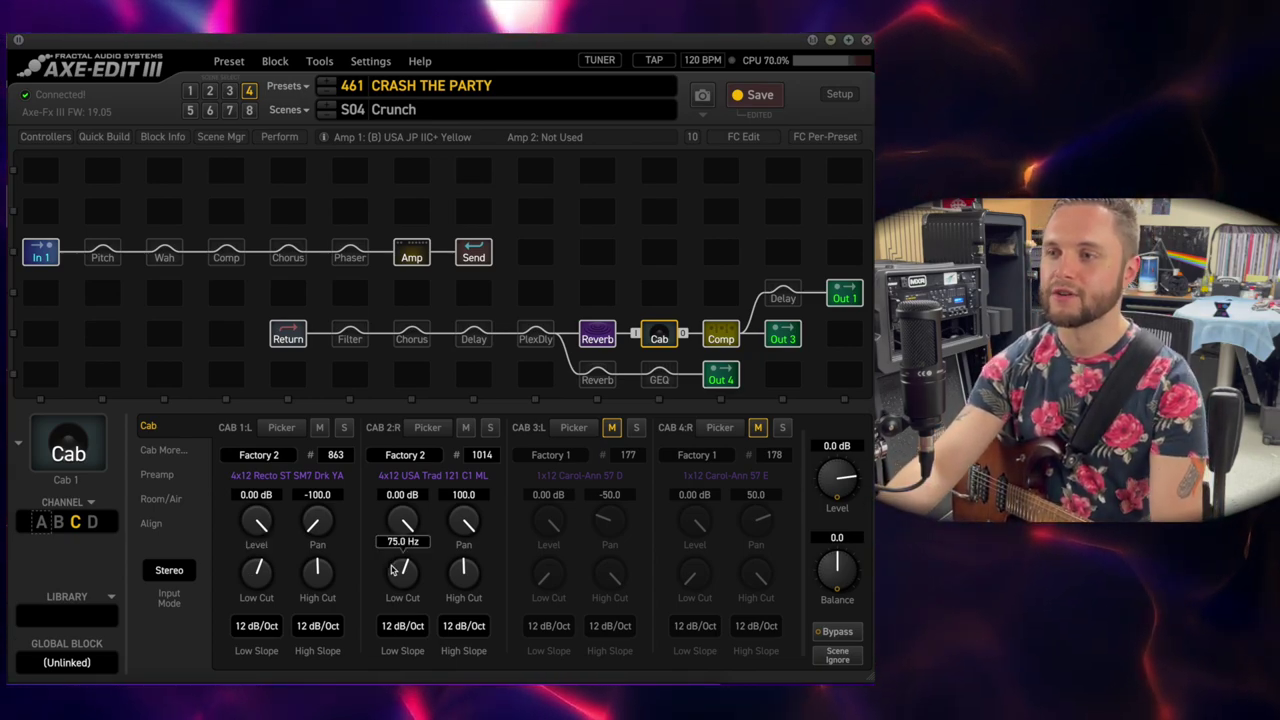
{"action": "mouse_move", "coordinate": [321, 571]}
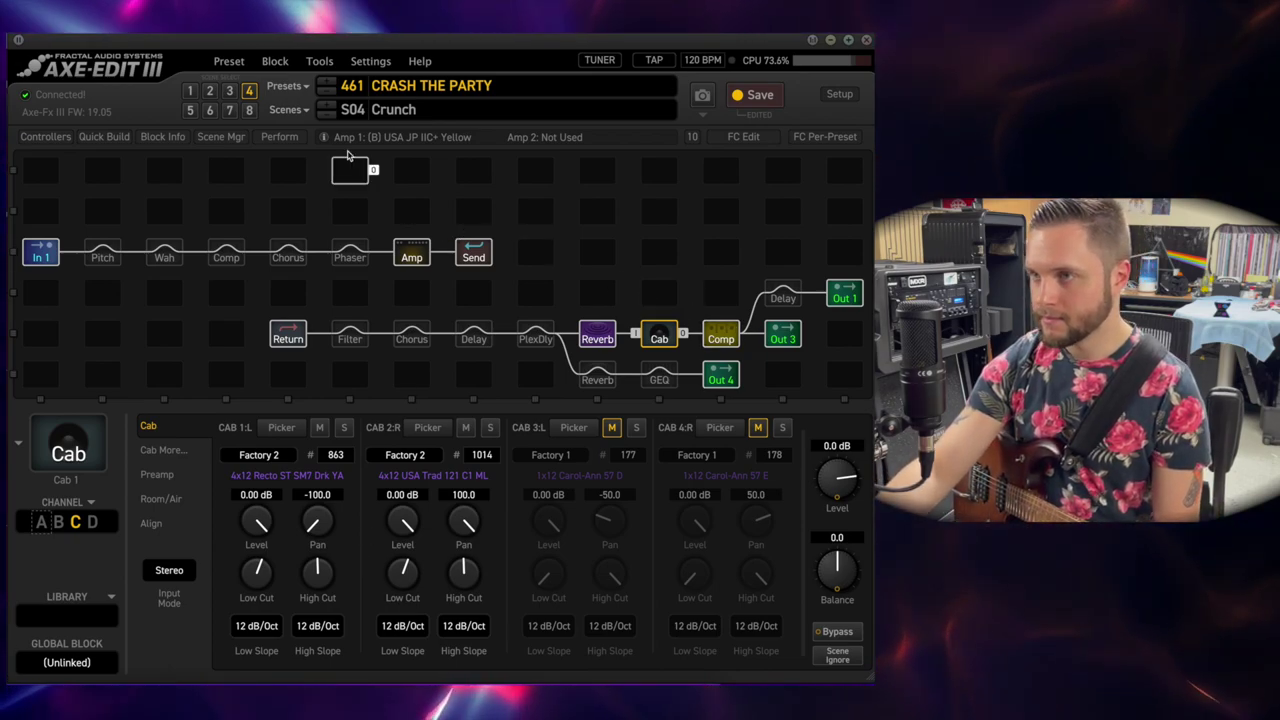
Switch to the Crunch Lead scene and review the Amp 1 and Compressor 1 settings
{"action": "left_click", "coordinate": [191, 111]}
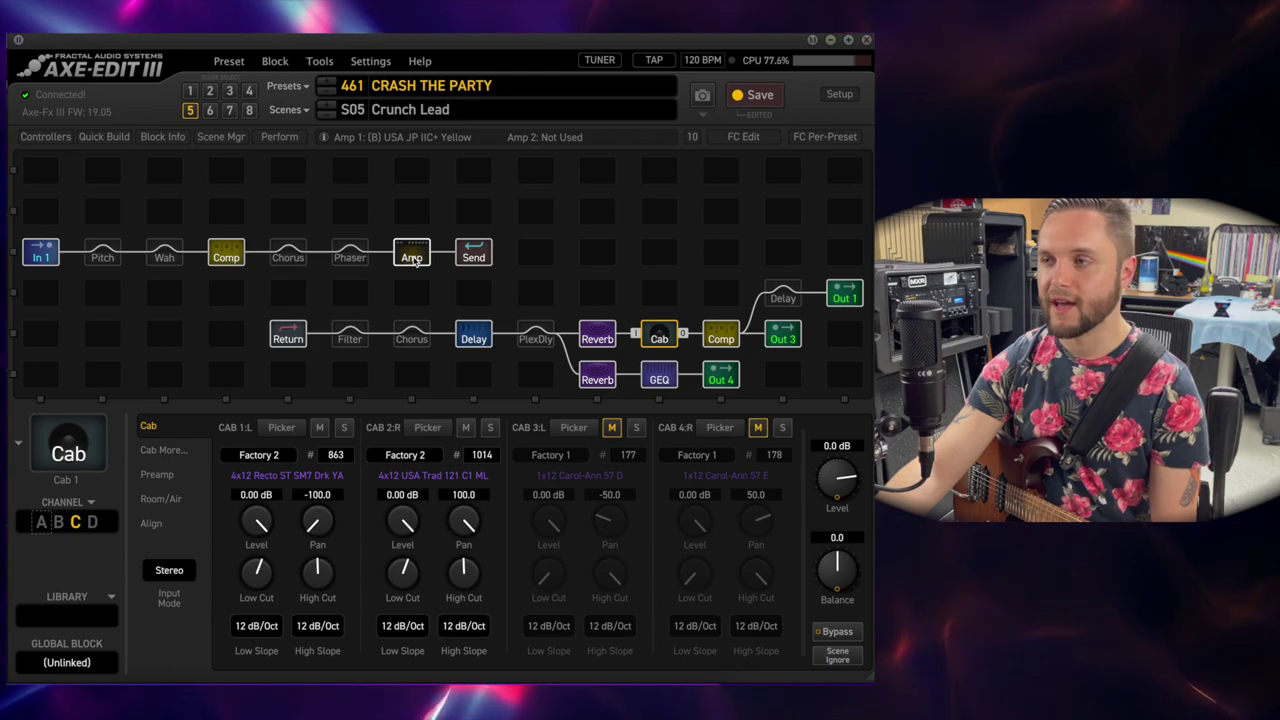
{"action": "left_click", "coordinate": [413, 258]}
{"action": "left_click", "coordinate": [228, 257]}
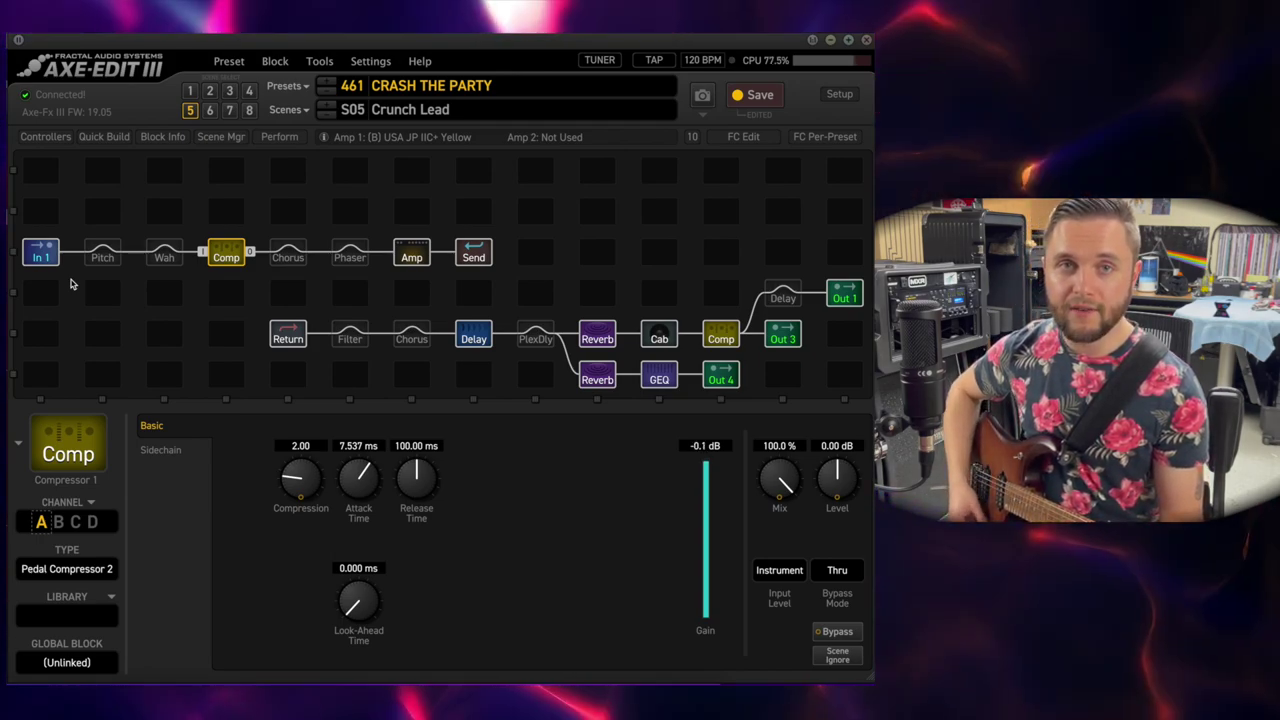
Compare Amp 1's output EQ between the Crunch Lead and Crunch scenes, ending on Crunch Lead
{"action": "left_click", "coordinate": [416, 253]}
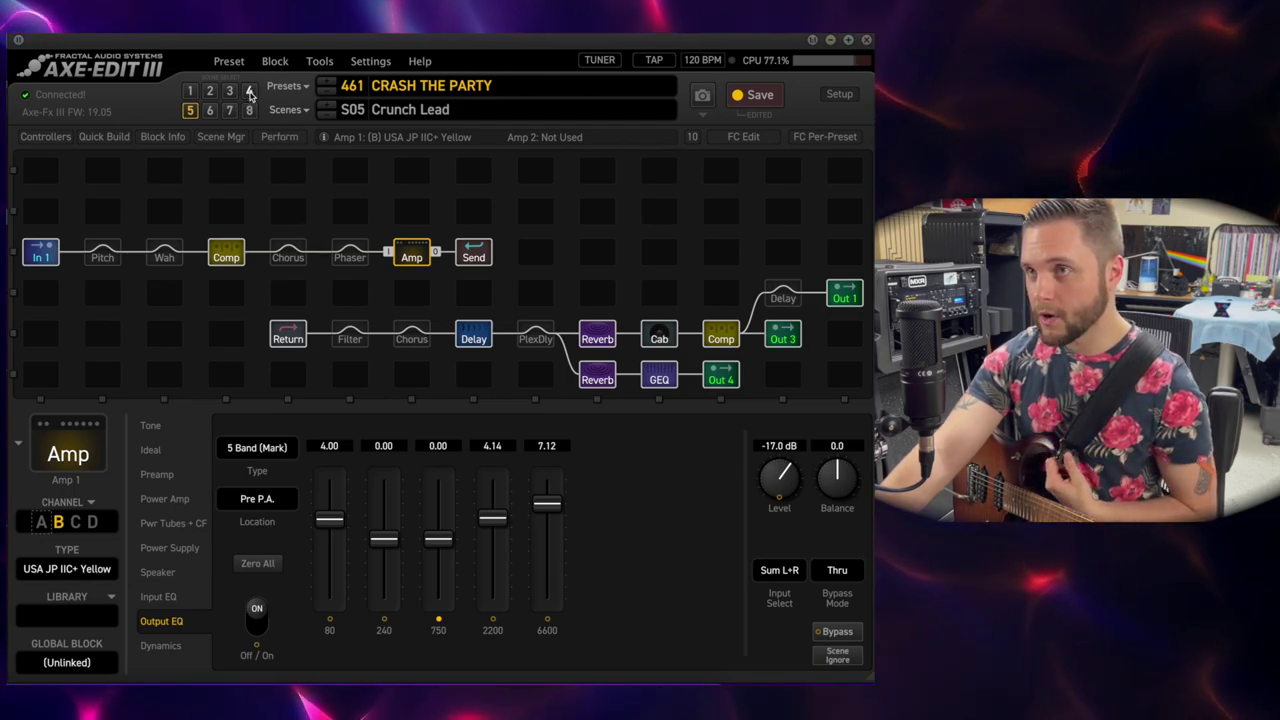
{"action": "left_click", "coordinate": [416, 302]}
{"action": "left_click", "coordinate": [249, 90]}
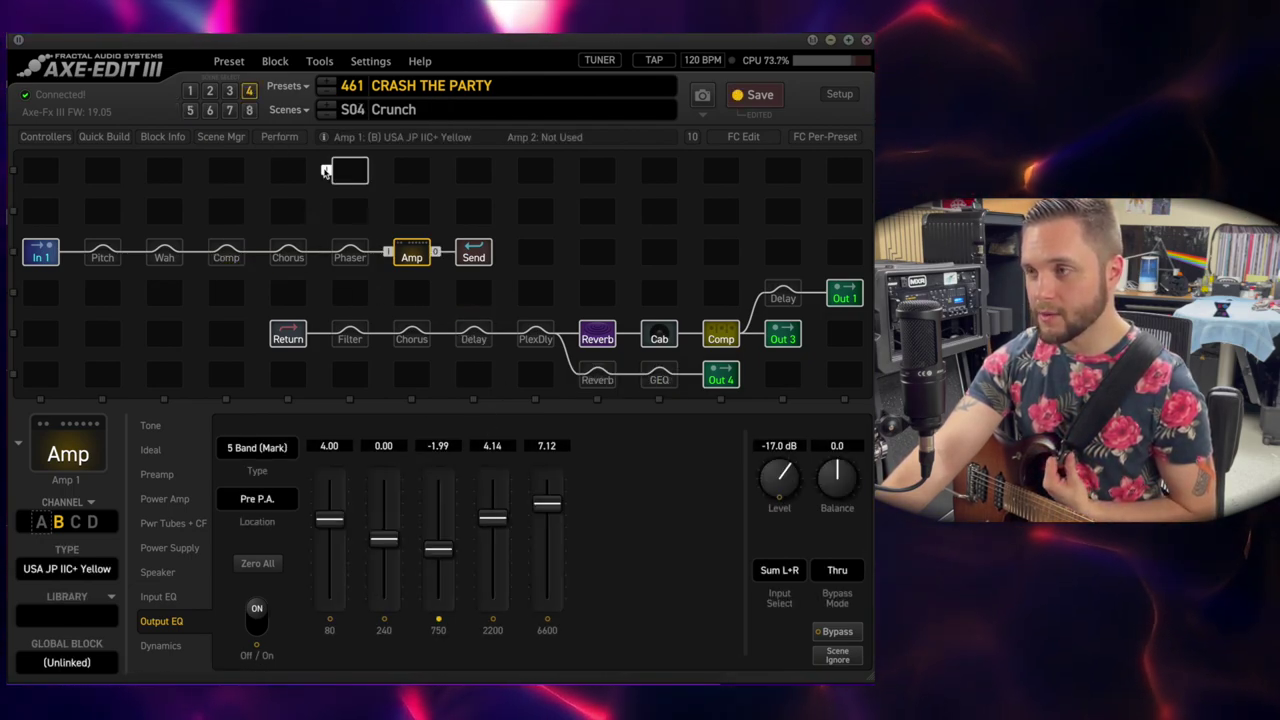
{"action": "left_click", "coordinate": [192, 111]}
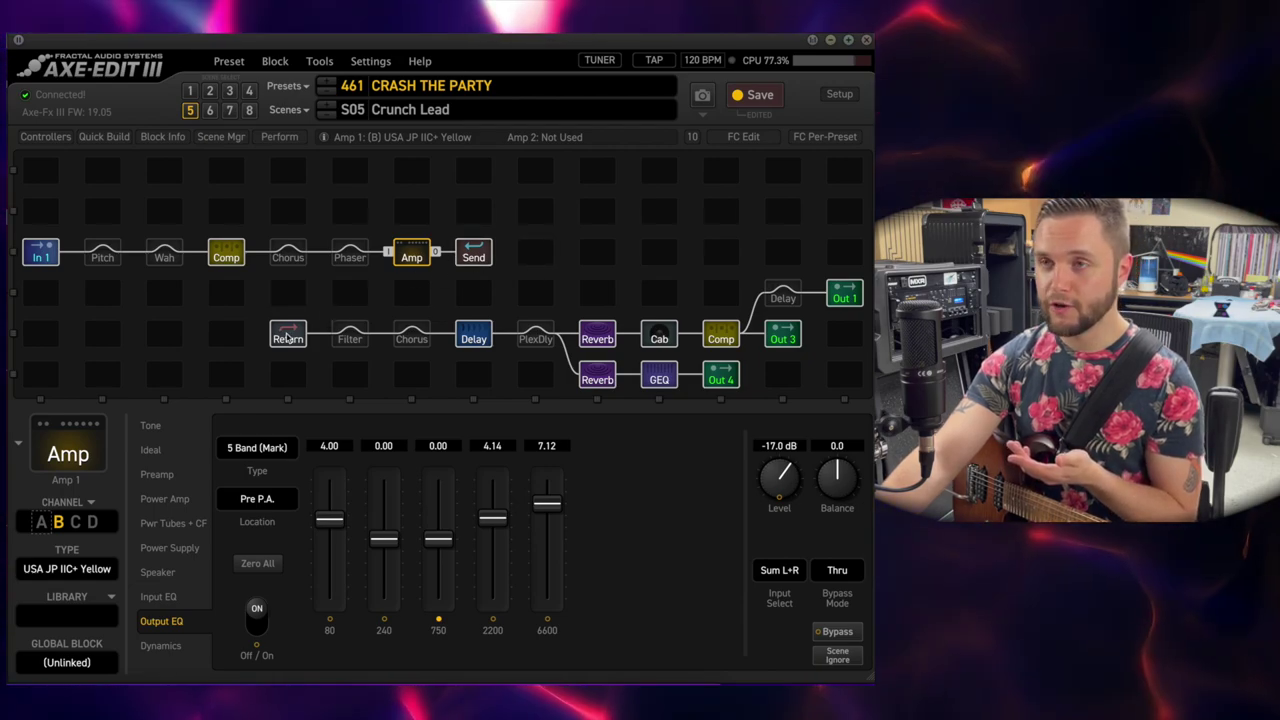
Inspect the modifier on Amp 1's 750 Hz EQ band and the per-scene values of Scene Controllers 3 and 4
{"action": "left_click", "coordinate": [438, 620]}
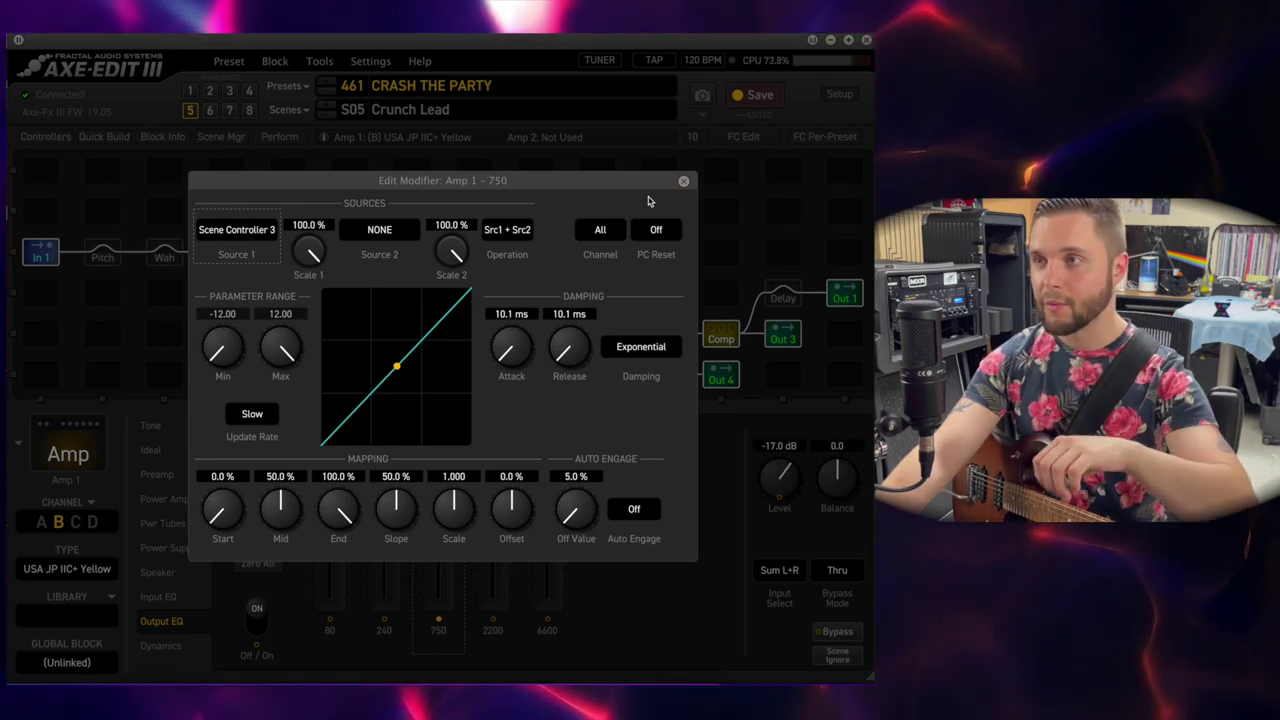
{"action": "left_click", "coordinate": [684, 182]}
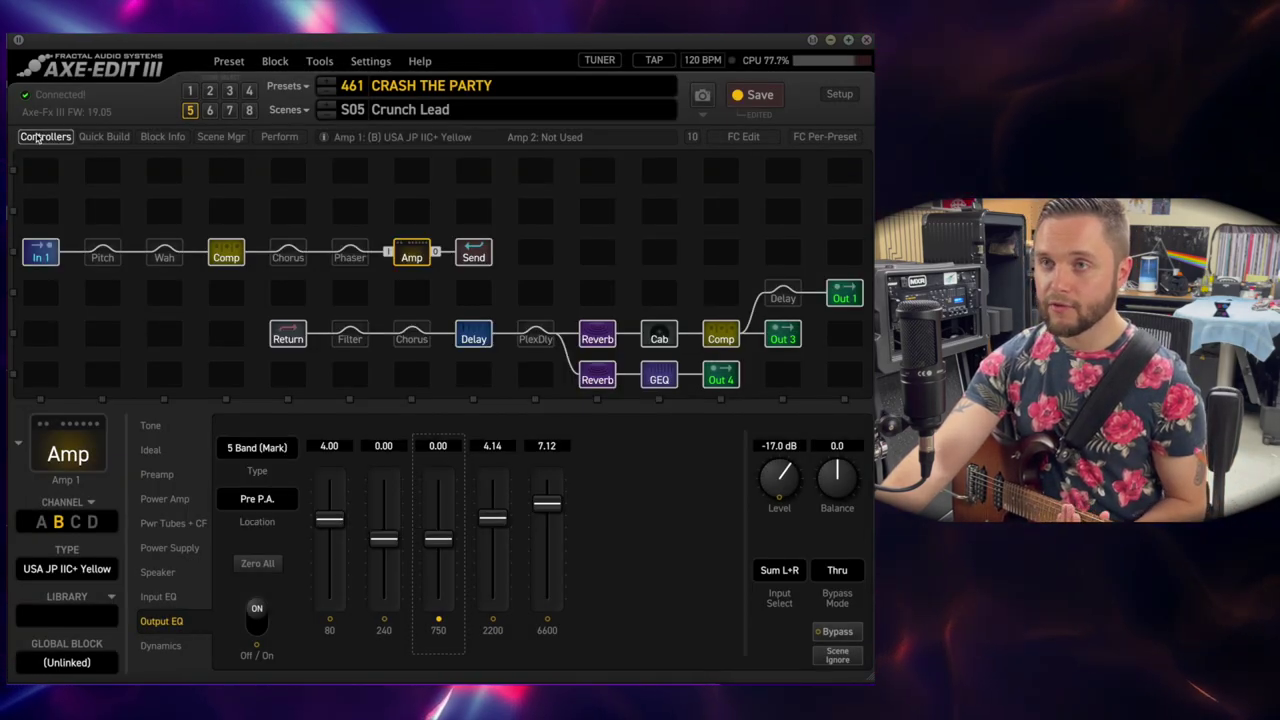
{"action": "left_click", "coordinate": [45, 137]}
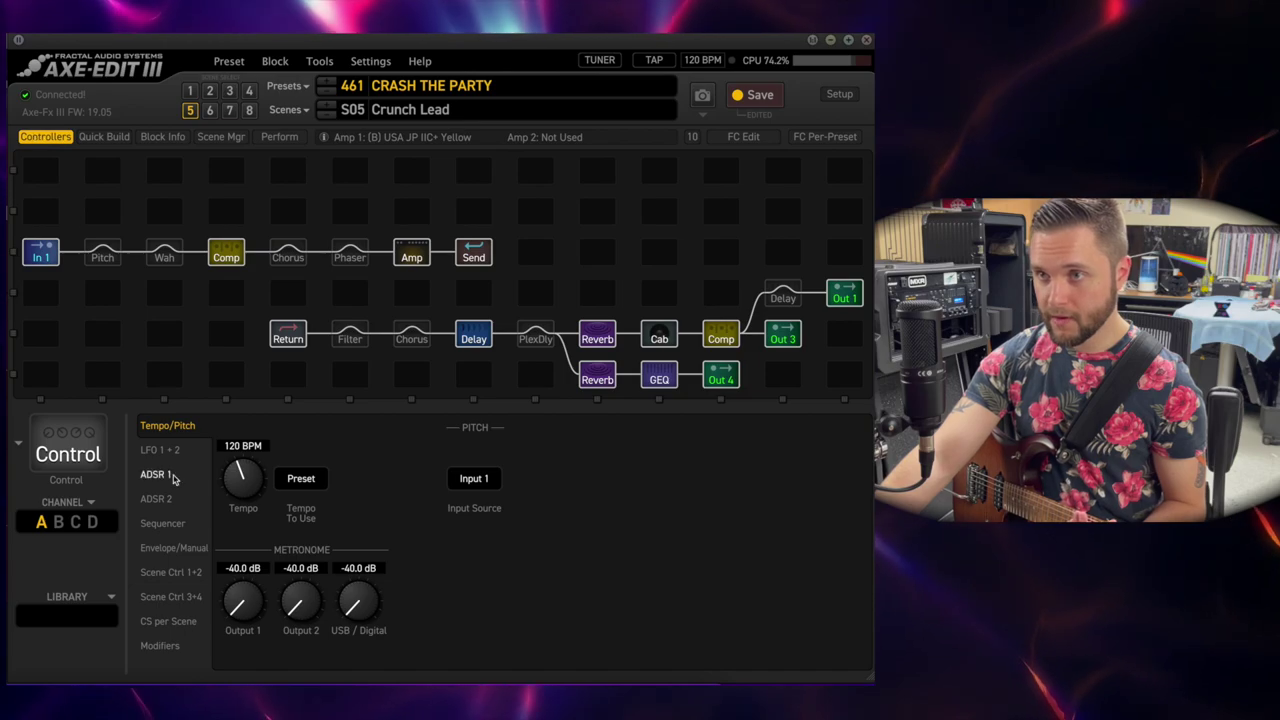
{"action": "left_click", "coordinate": [171, 600]}
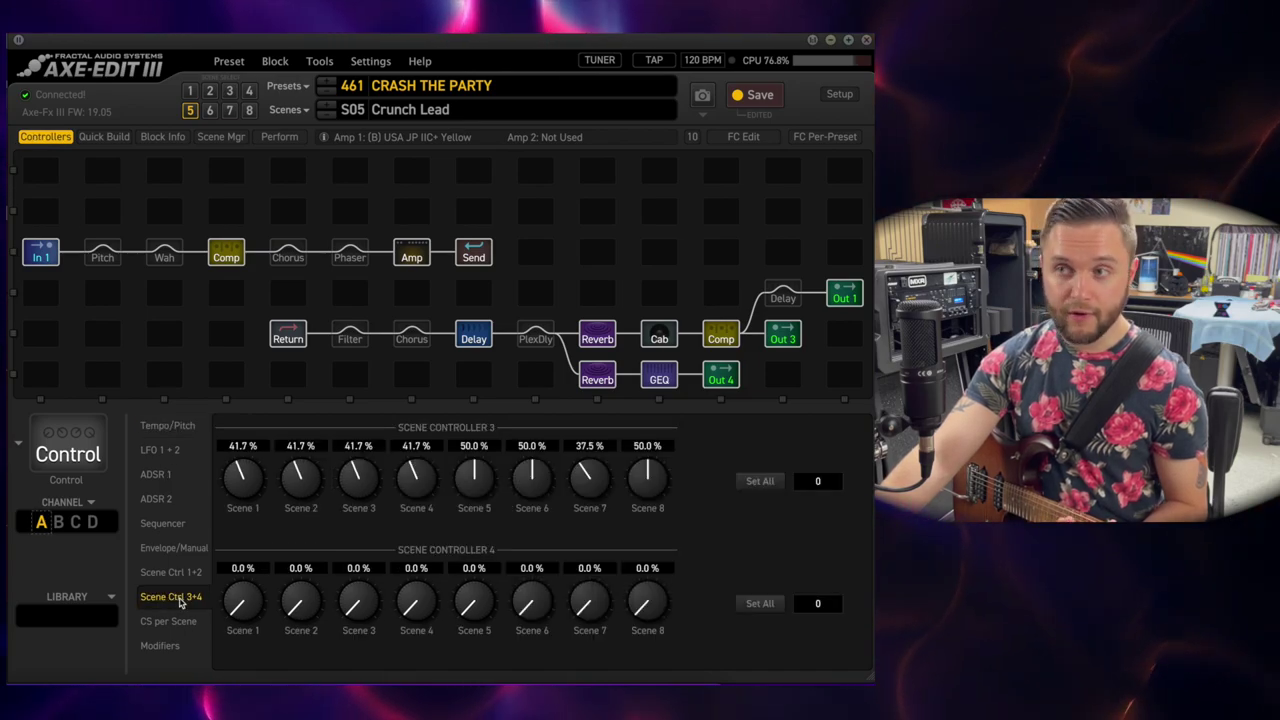
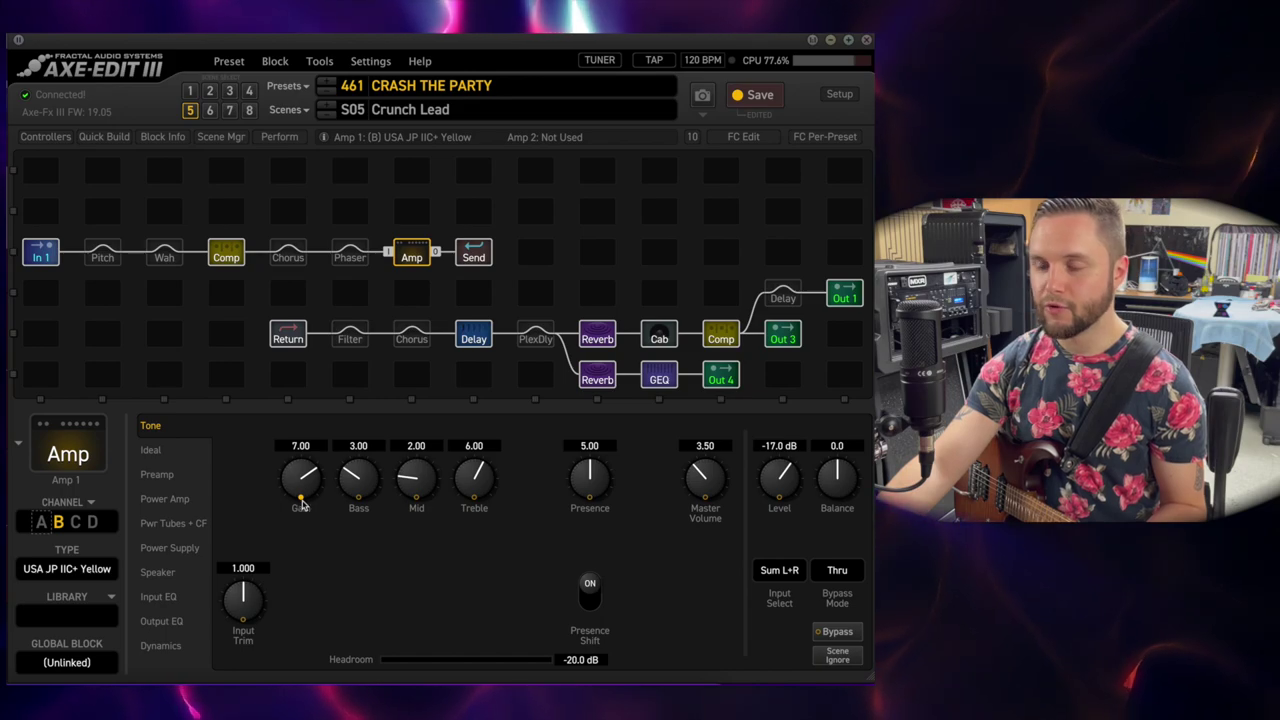
Inspect the modifier on Amp 1's Gain and compare the gain between the Crunch and Crunch Lead scenes
{"action": "right_click", "coordinate": [301, 482]}
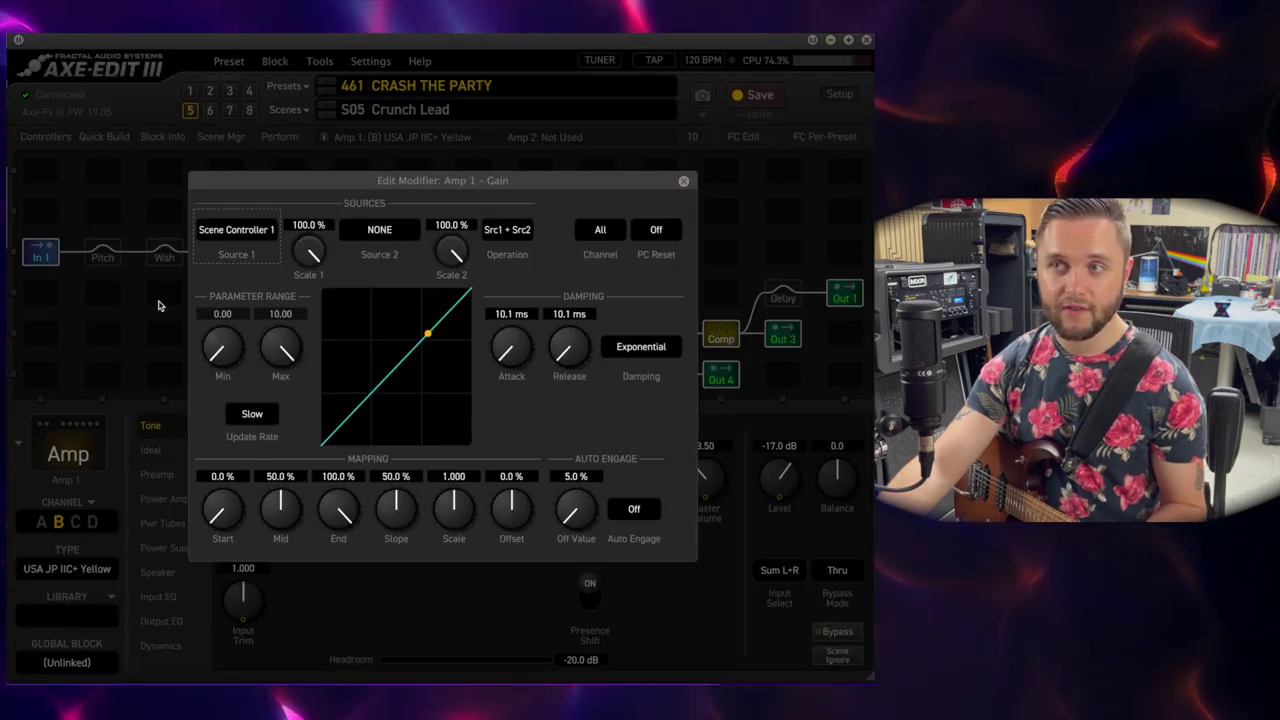
{"action": "key", "text": "Escape"}
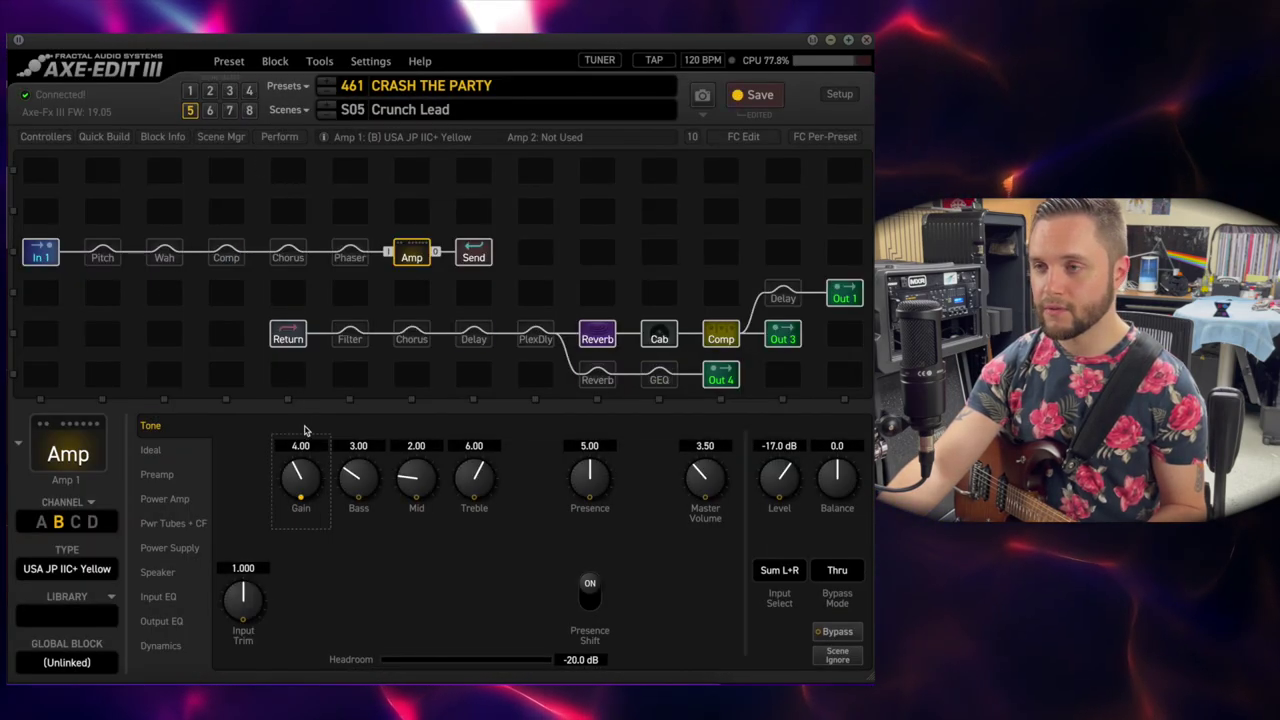
{"action": "left_click", "coordinate": [191, 111]}
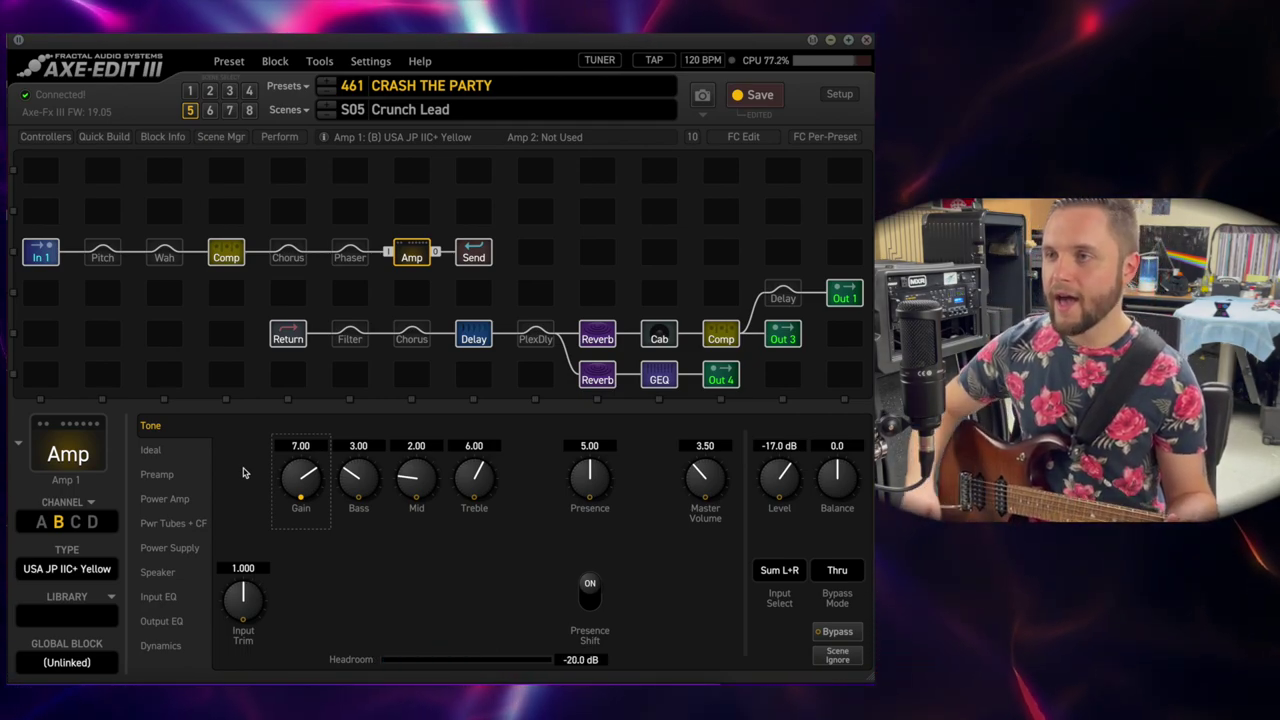
Inspect the control switch modifier on Phaser 1's bypass, then show the Chorus 1 settings
{"action": "left_click", "coordinate": [352, 256]}
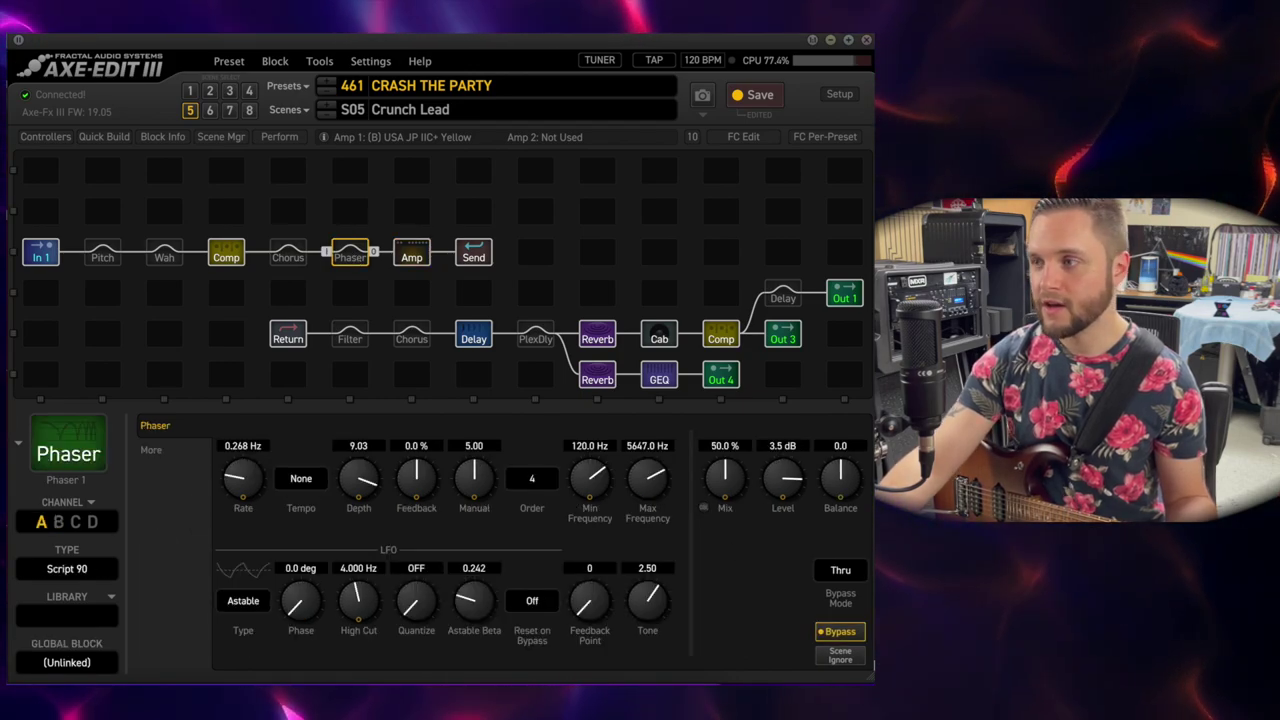
{"action": "left_click", "coordinate": [832, 632]}
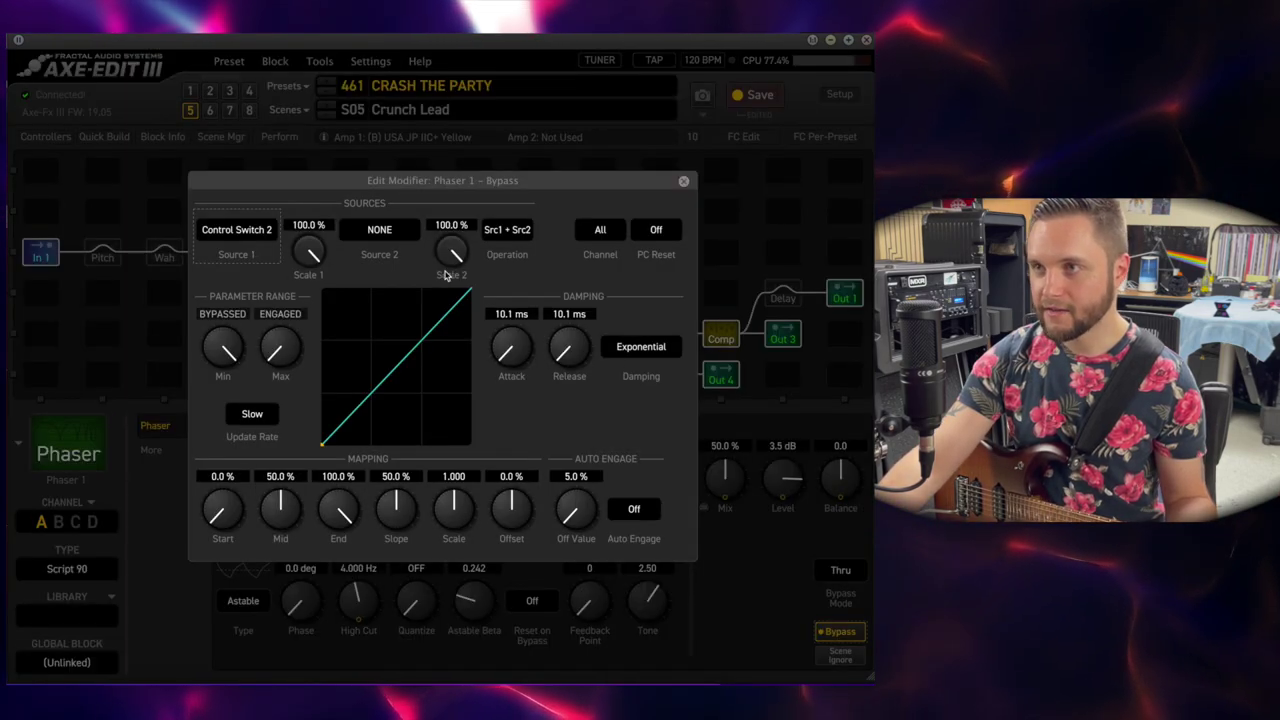
{"action": "left_click", "coordinate": [683, 184]}
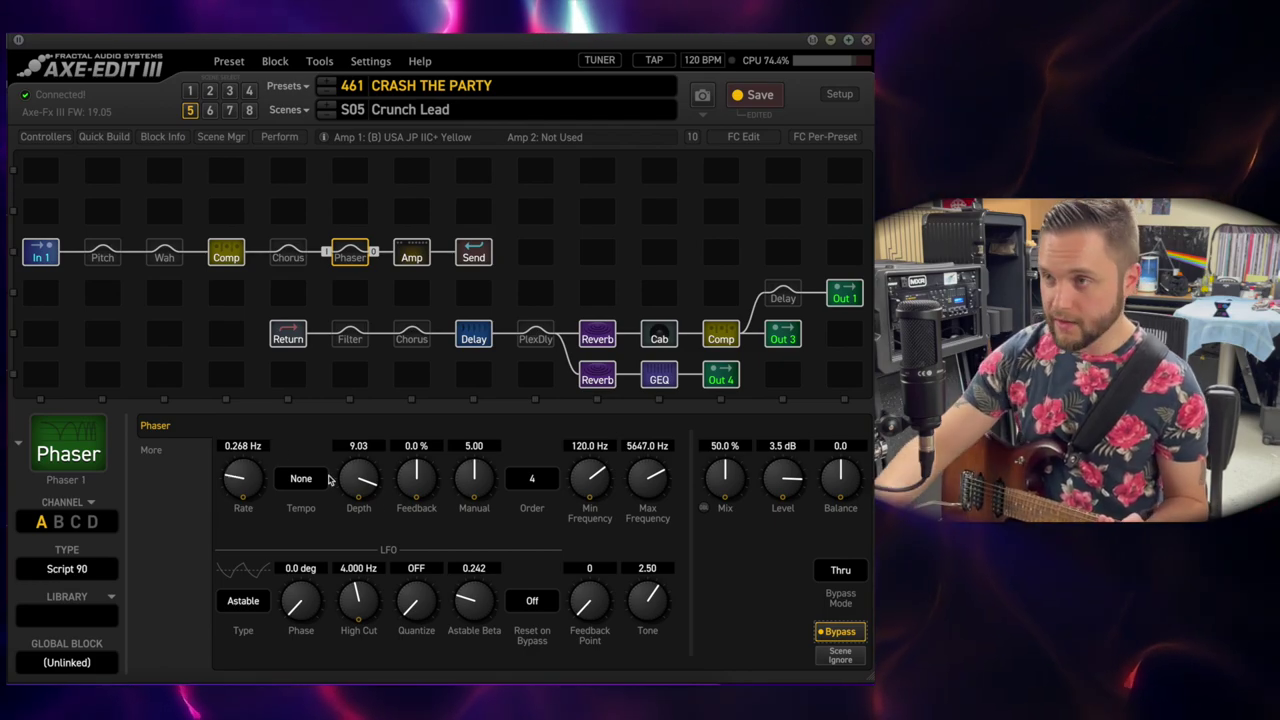
{"action": "left_click", "coordinate": [424, 345]}
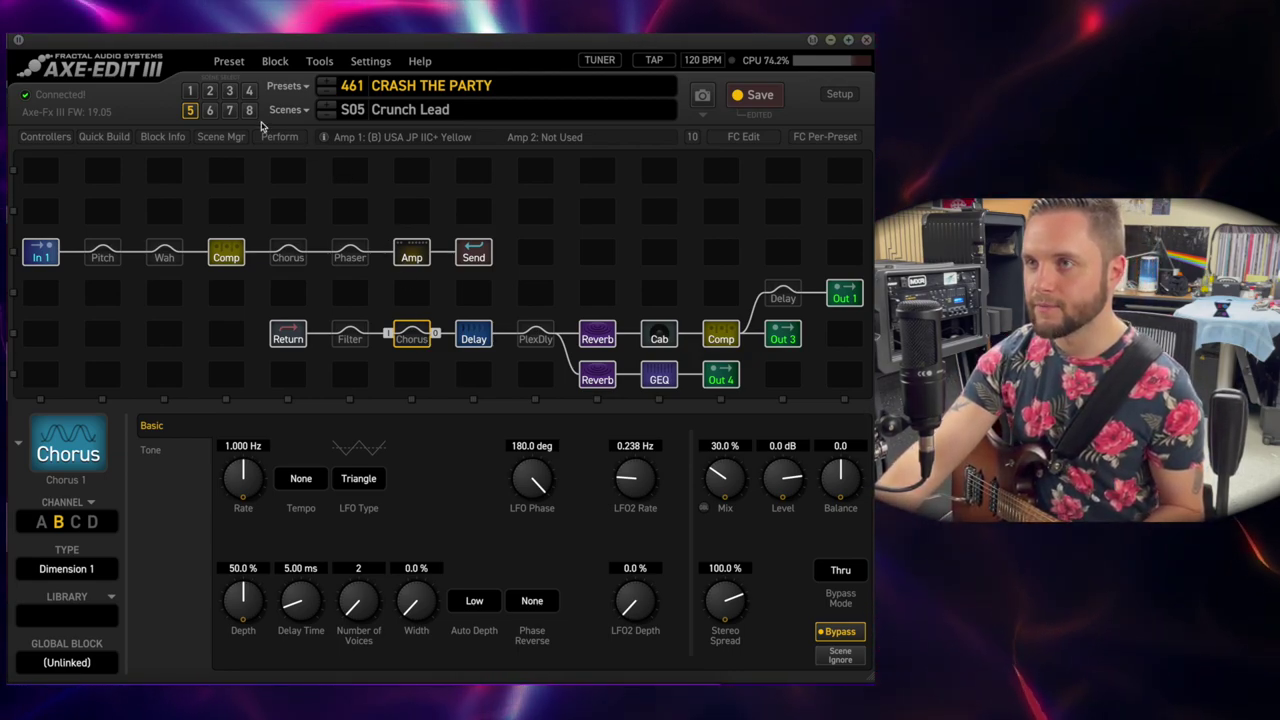
In the Piezo scene, set Compressor 1's ratio to 2.000 and compare the sound with the block bypassed and re-engaged
{"action": "left_click", "coordinate": [210, 111]}
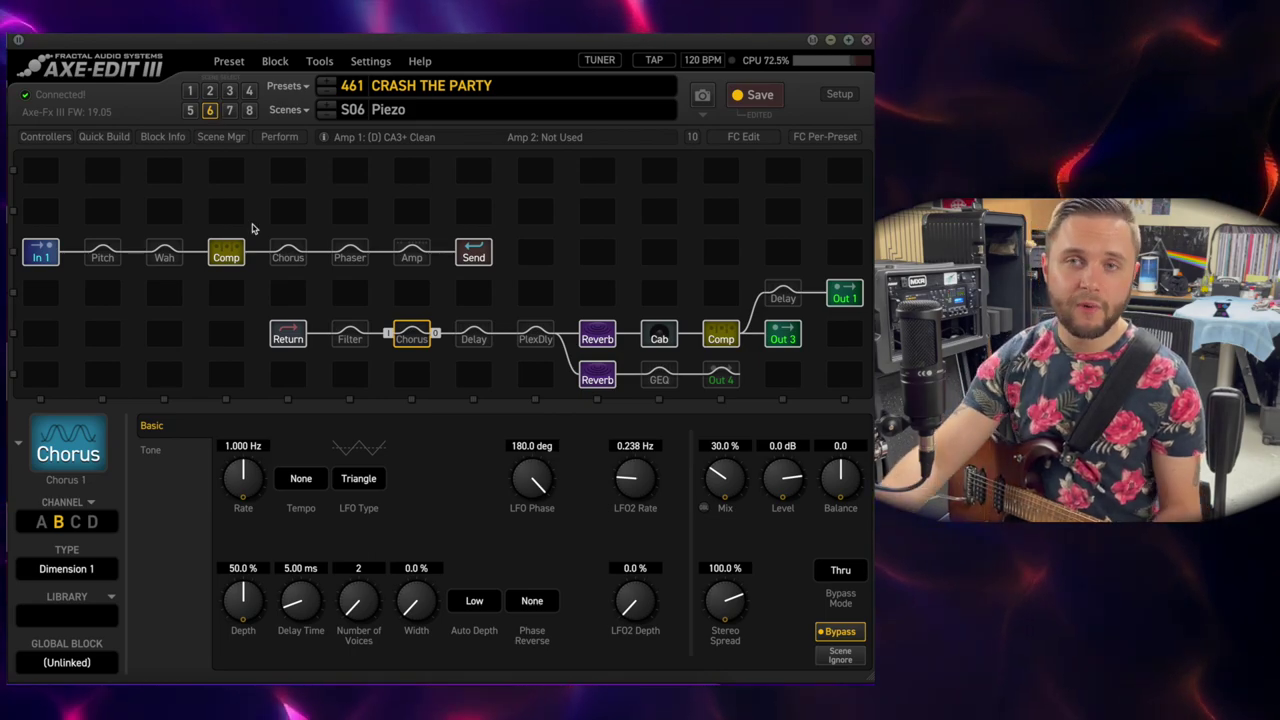
{"action": "left_click", "coordinate": [228, 257]}
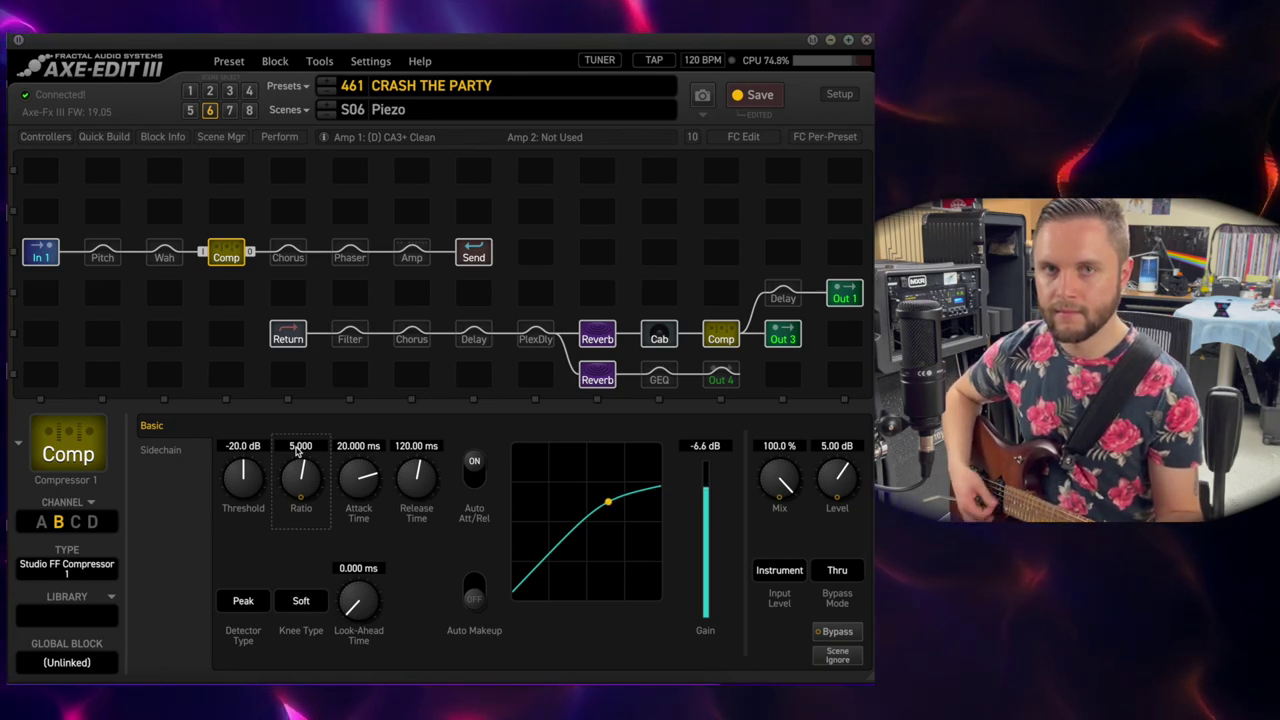
{"action": "left_click", "coordinate": [296, 446]}
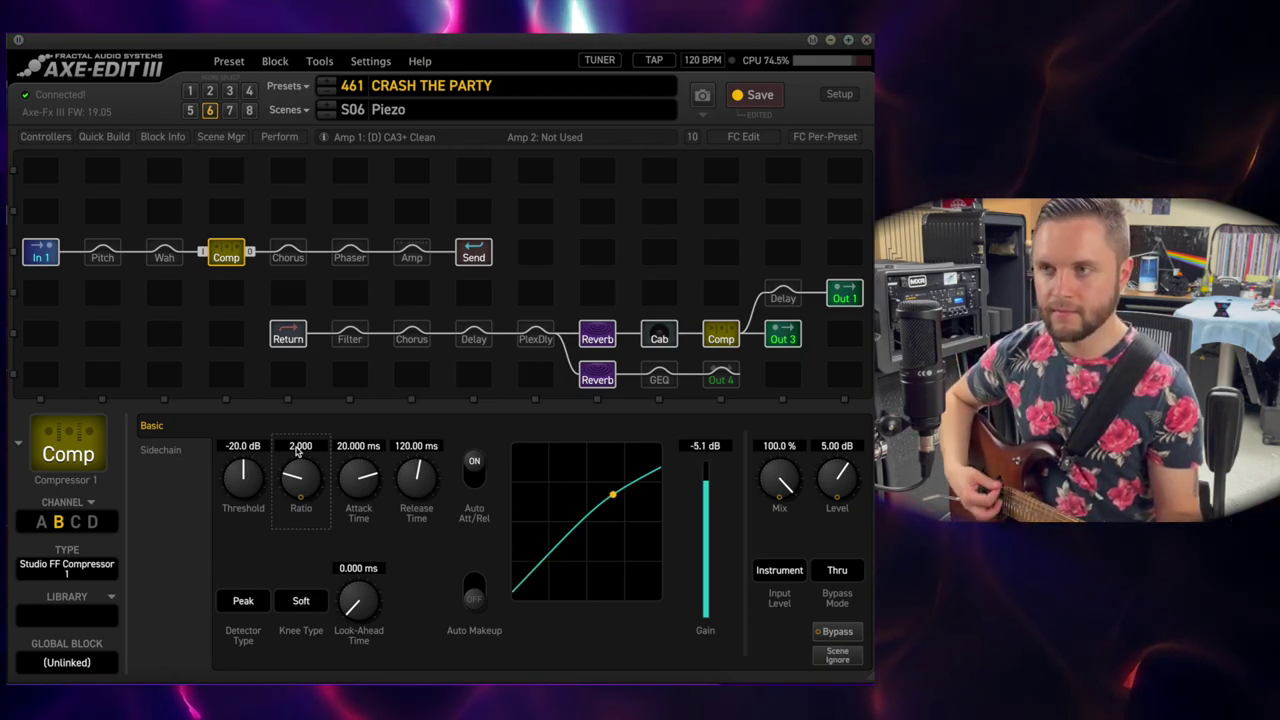
{"action": "left_click", "coordinate": [230, 250], "text": "ctrl"}
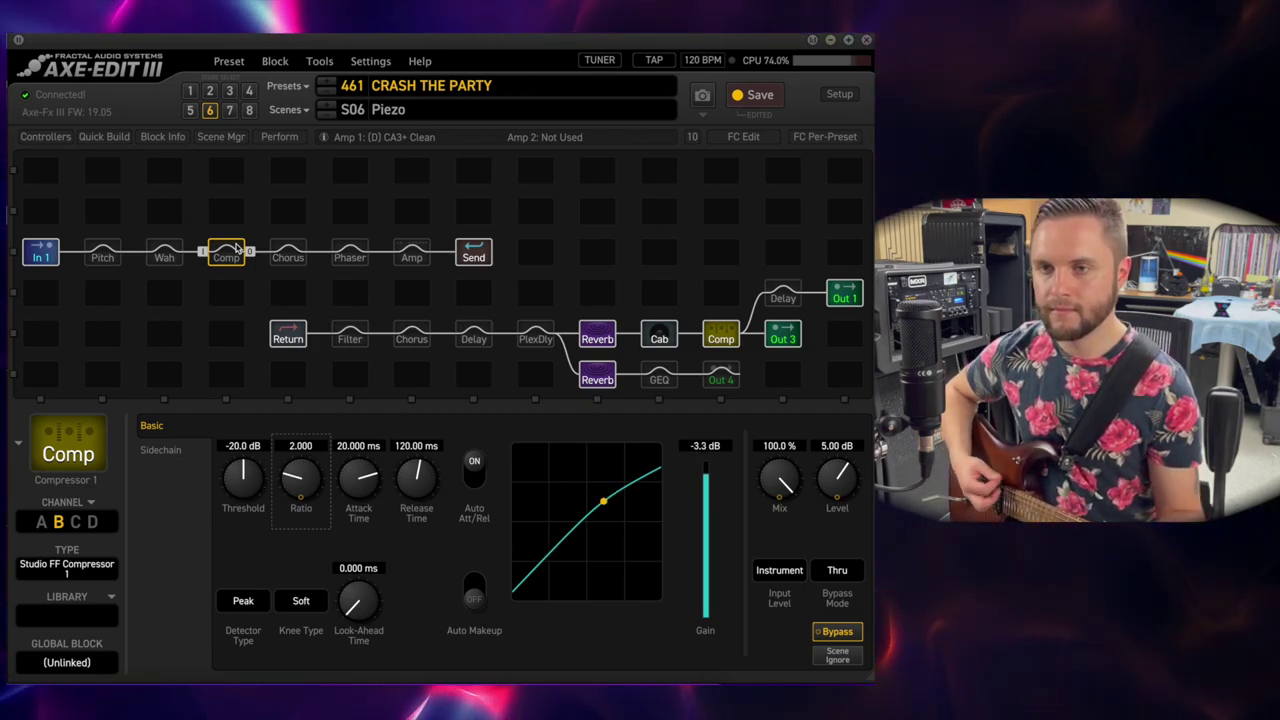
{"action": "left_click", "coordinate": [237, 248], "text": "ctrl"}
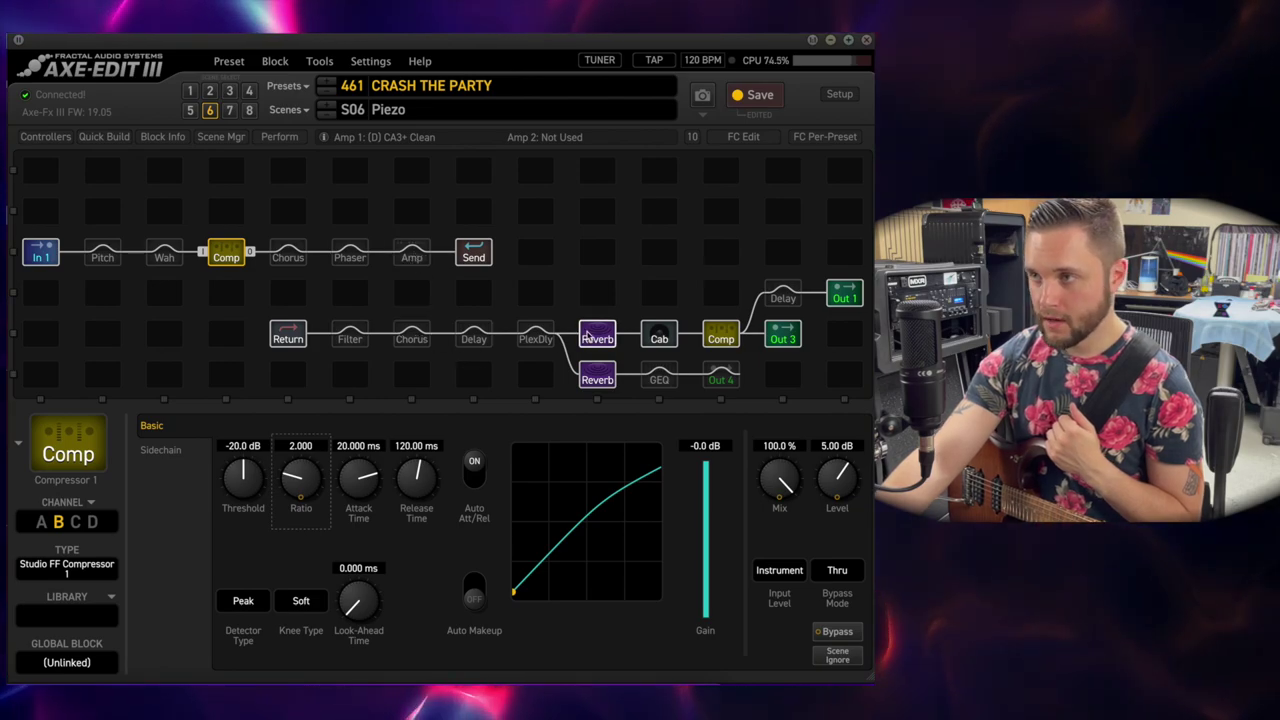
Examine the Reverb 1, Cab 1 and Compressor 2 settings used in the Piezo scene
{"action": "left_click", "coordinate": [590, 333]}
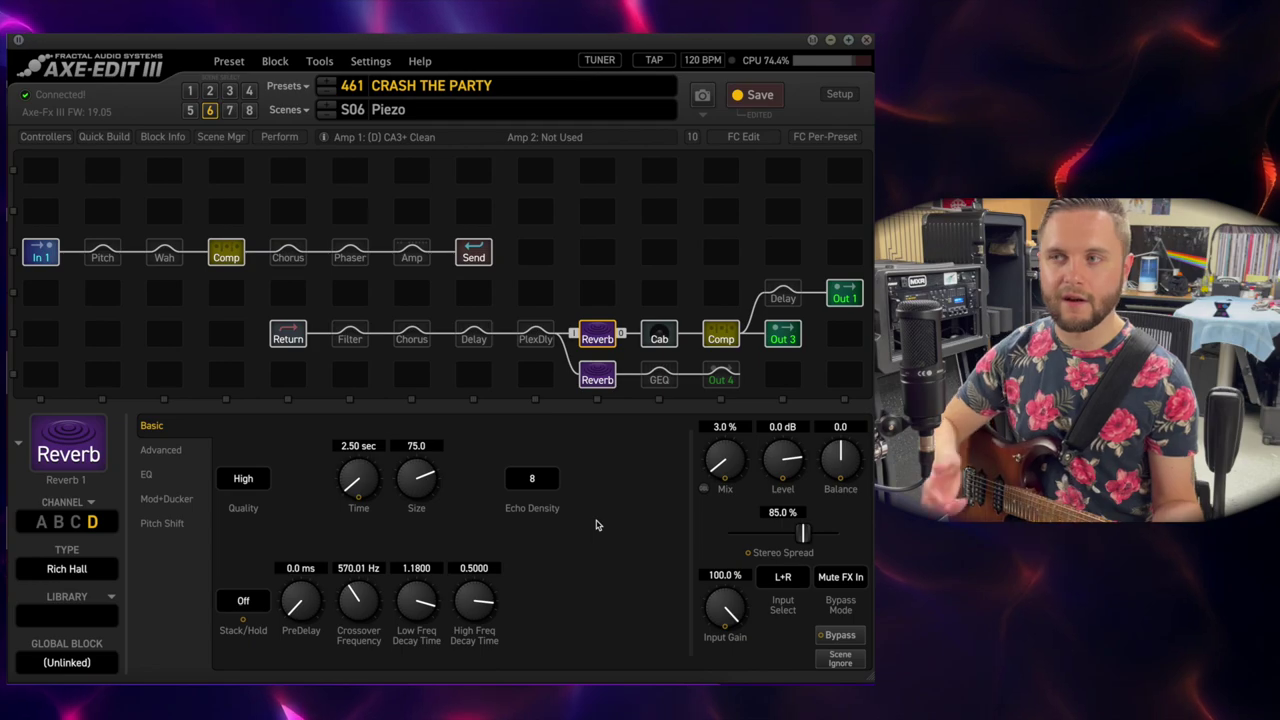
{"action": "left_click", "coordinate": [659, 338]}
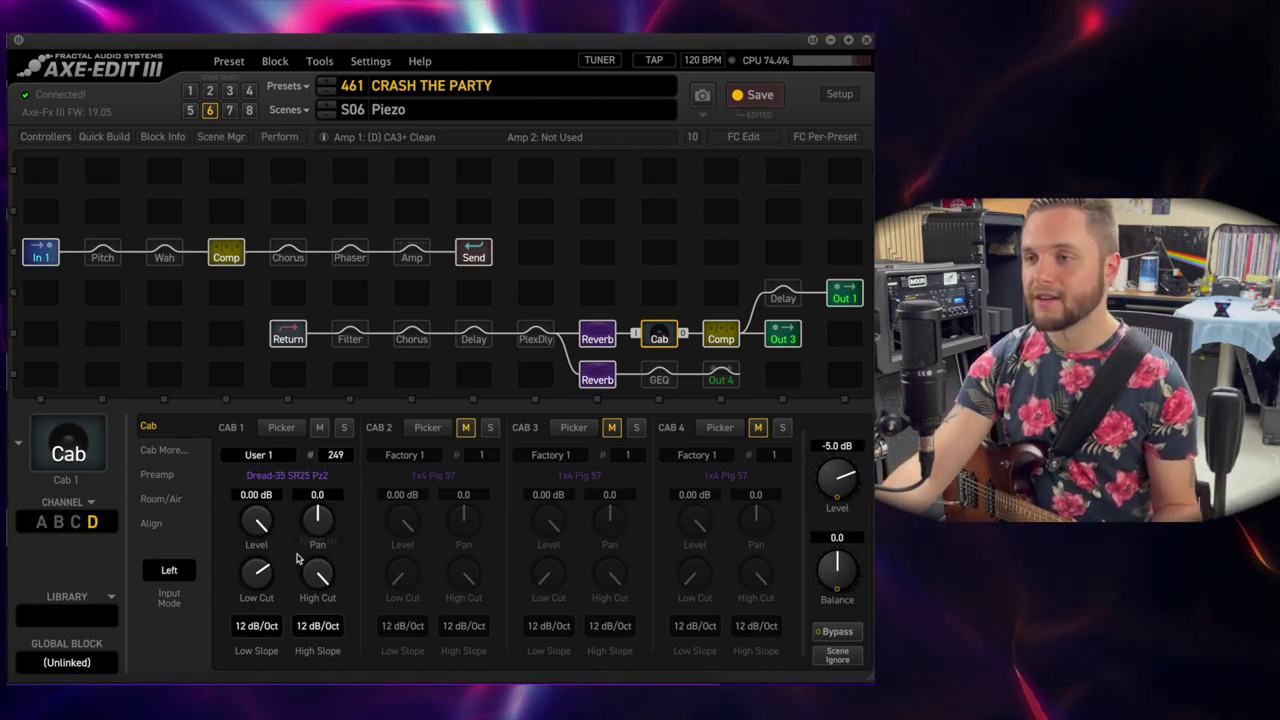
{"action": "mouse_move", "coordinate": [296, 559]}
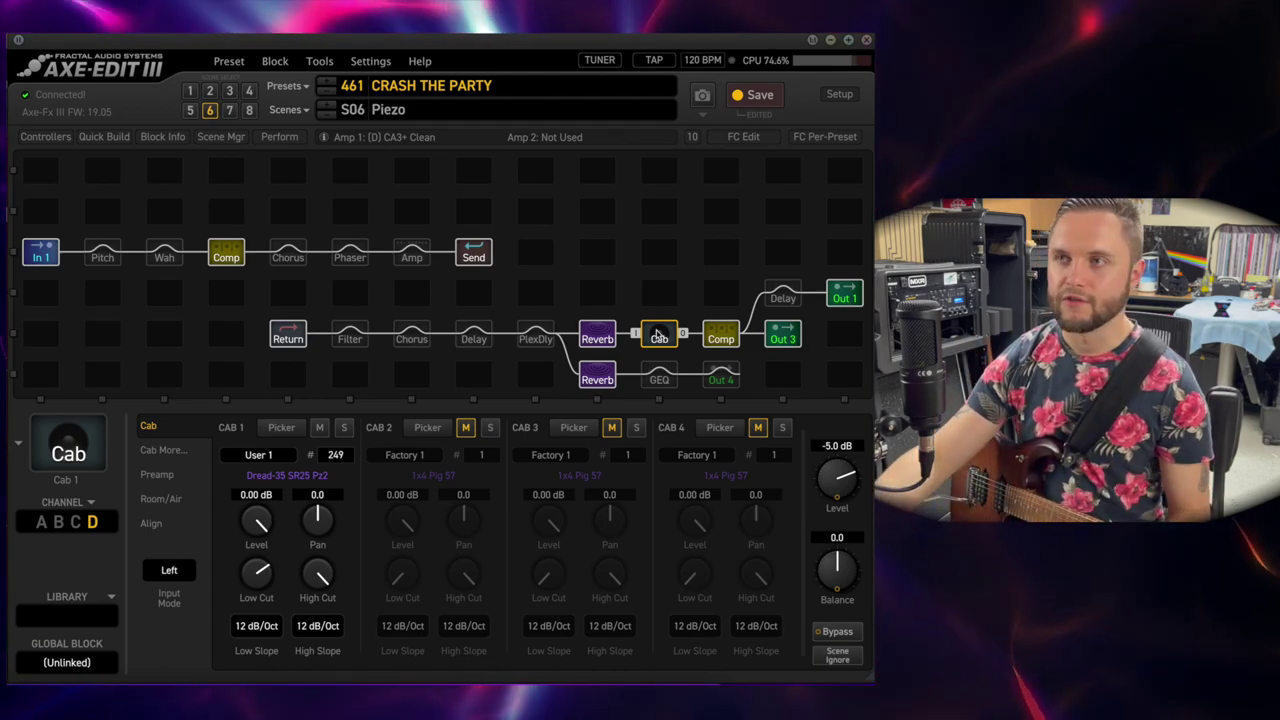
{"action": "key", "text": "Right"}
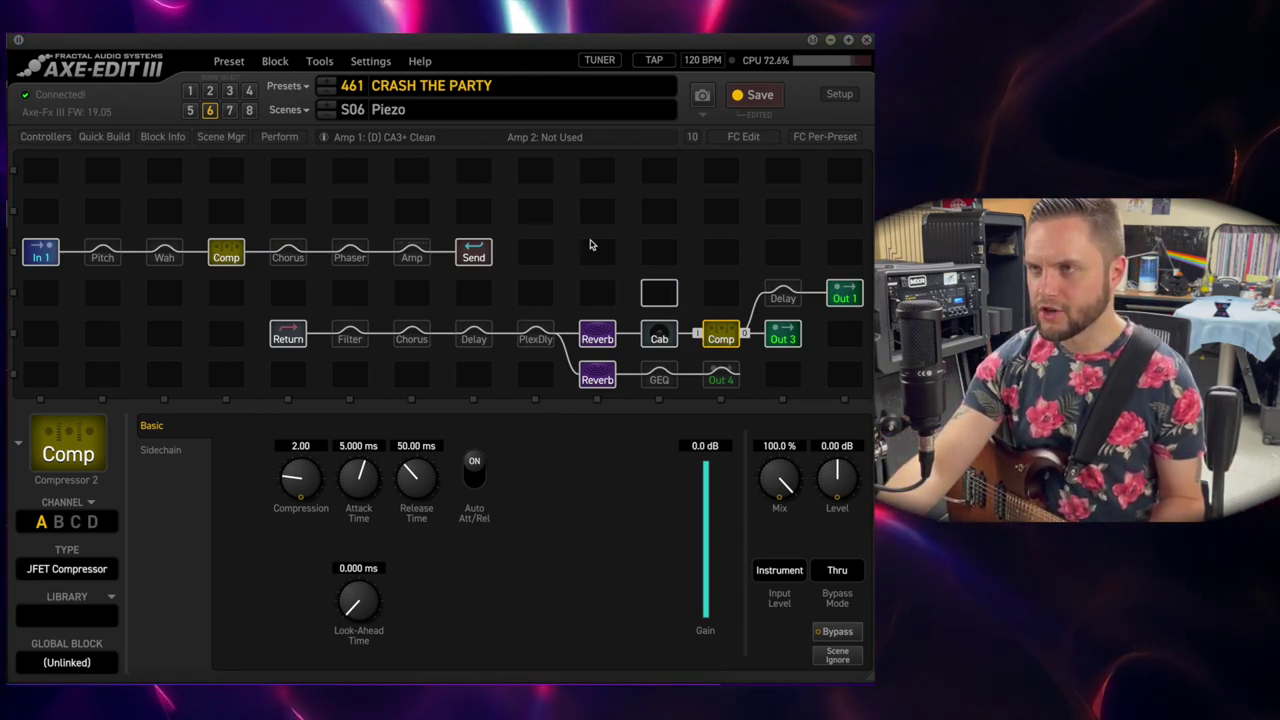
Switch to the Rhythm scene and examine Amp 1's tone controls and output EQ
{"action": "left_click", "coordinate": [235, 114]}
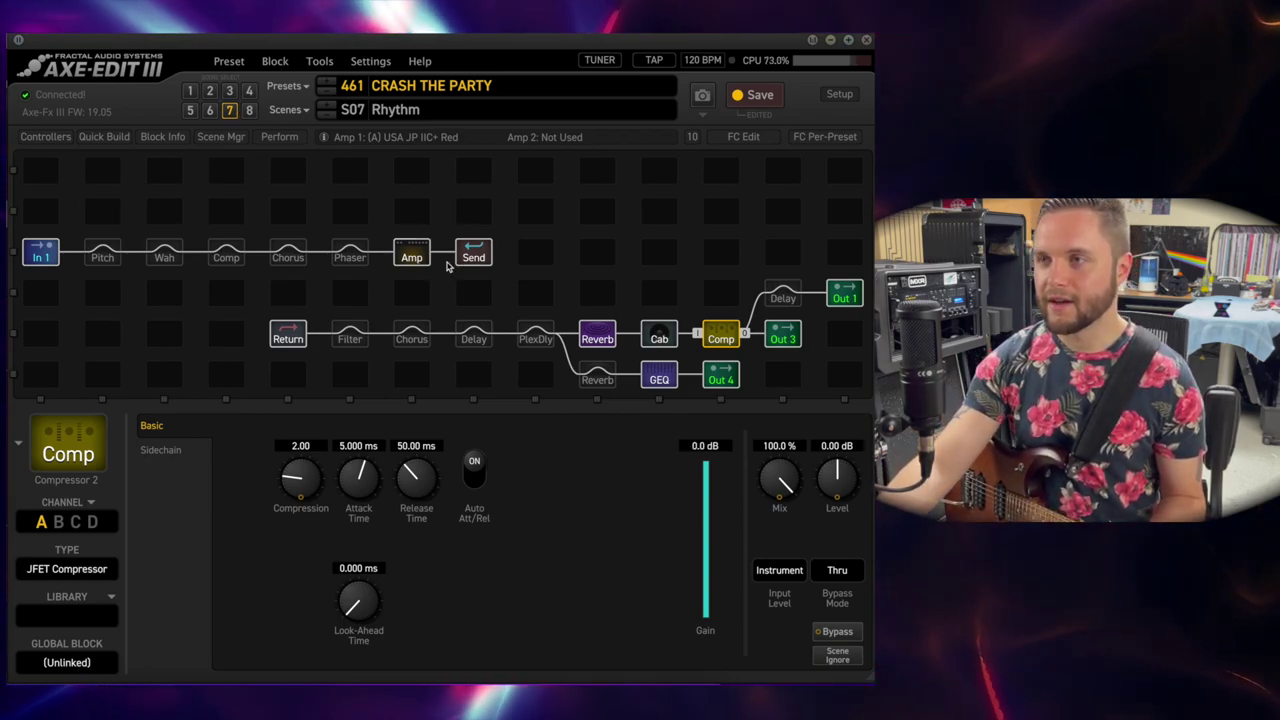
{"action": "left_click", "coordinate": [414, 256]}
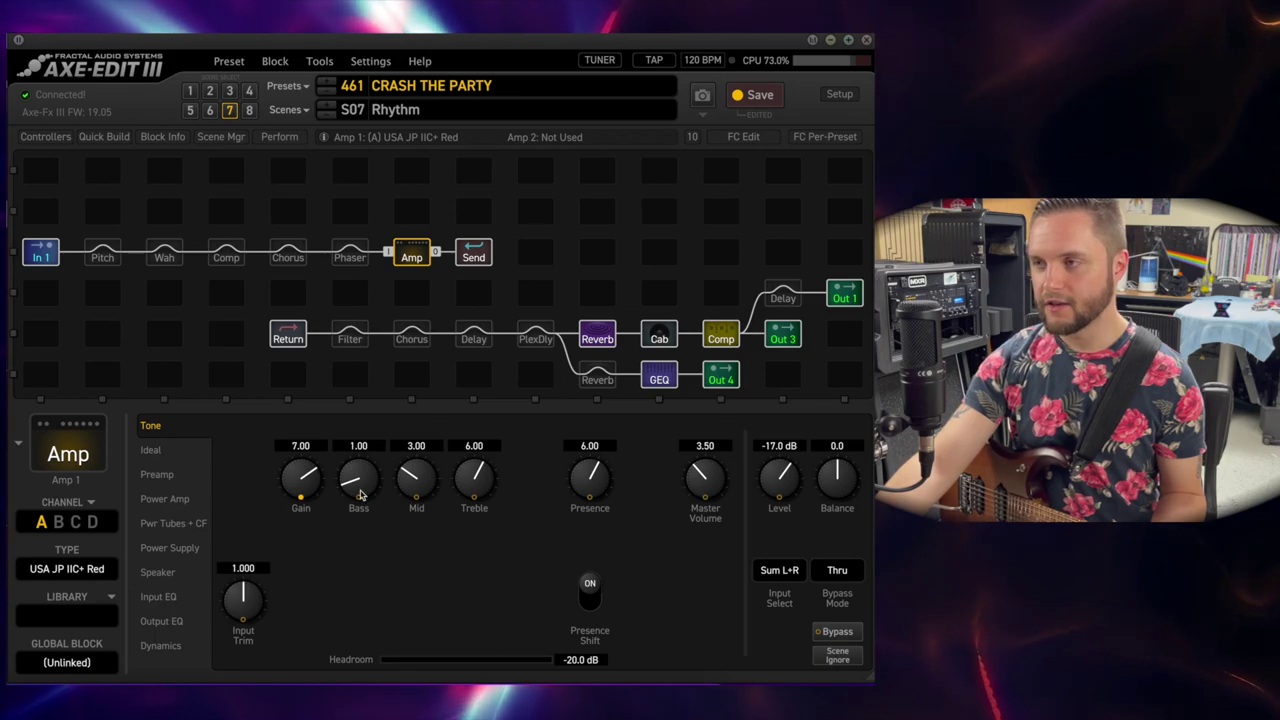
{"action": "left_click", "coordinate": [168, 621]}
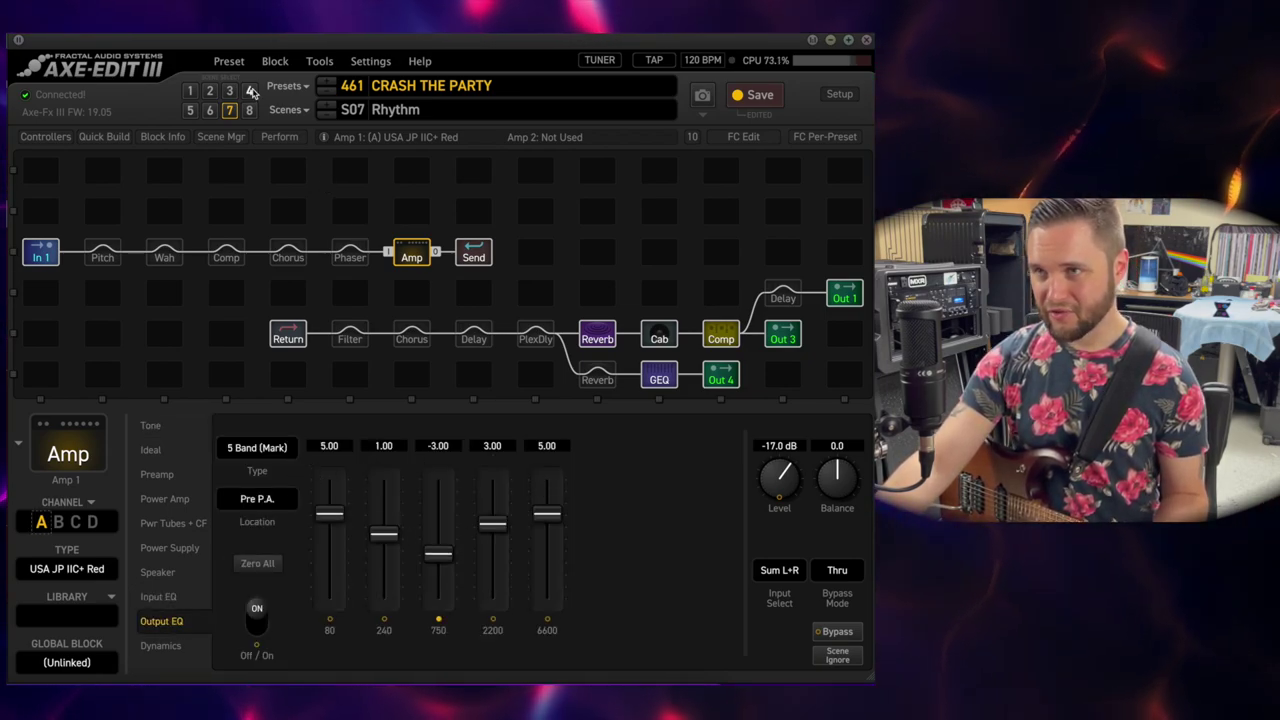
Review the Reverb, Cab 1, Amp 1 output EQ and Chorus 1 settings in the Rhythm scene
{"action": "left_click", "coordinate": [597, 336]}
{"action": "left_click", "coordinate": [659, 336]}
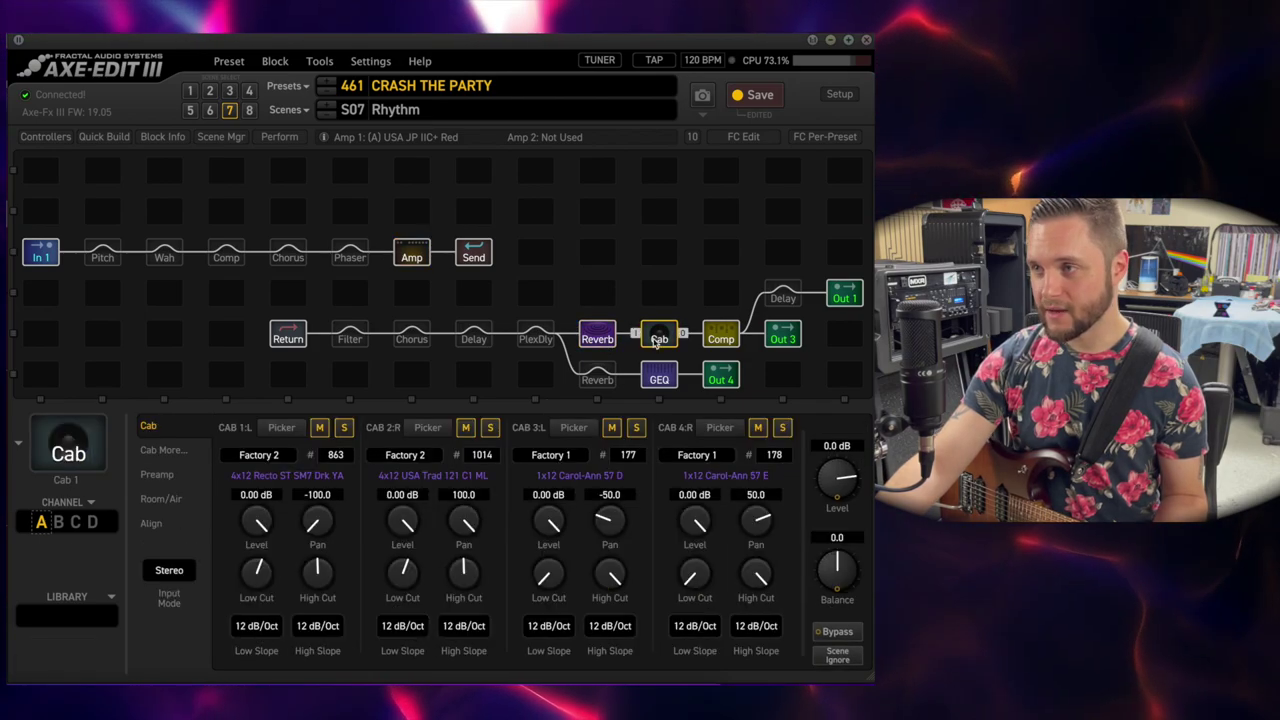
{"action": "left_click", "coordinate": [411, 254]}
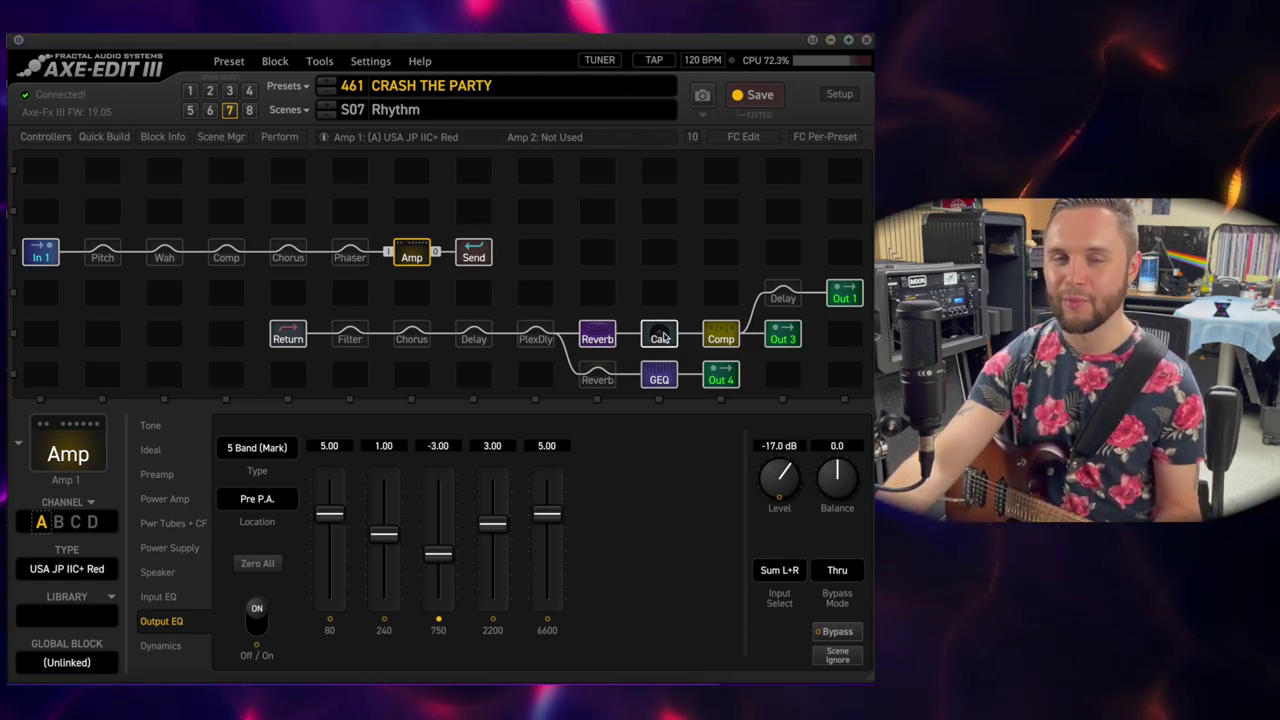
{"action": "left_click", "coordinate": [428, 333]}
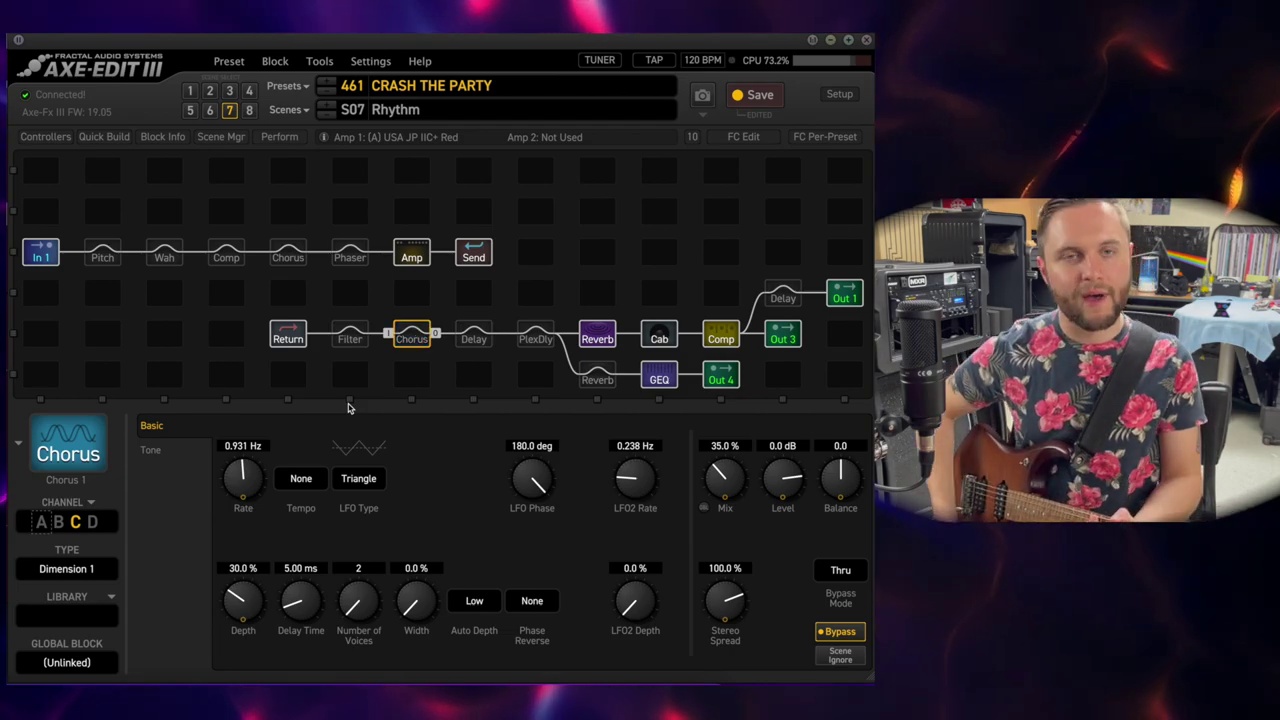
Switch to the Rhythm Lead scene and examine Amp 1's output EQ and tone controls
{"action": "left_click", "coordinate": [249, 110]}
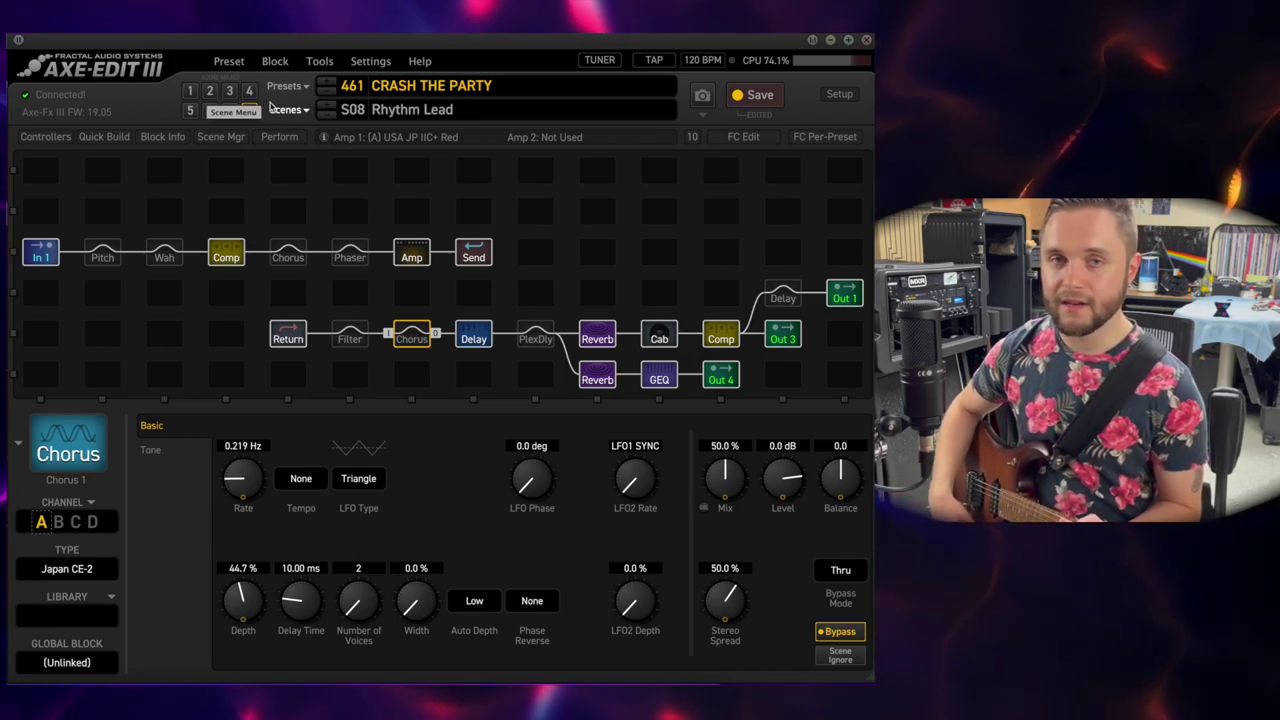
{"action": "left_click", "coordinate": [416, 256]}
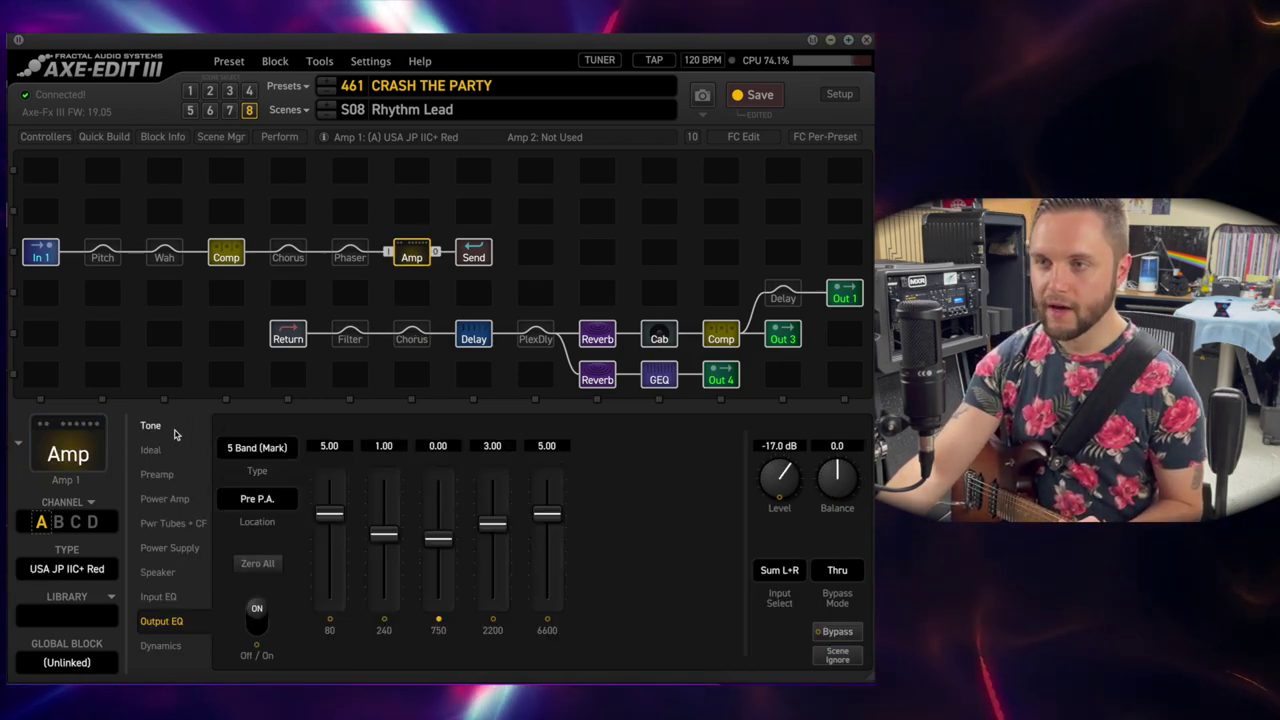
{"action": "left_click", "coordinate": [172, 428]}
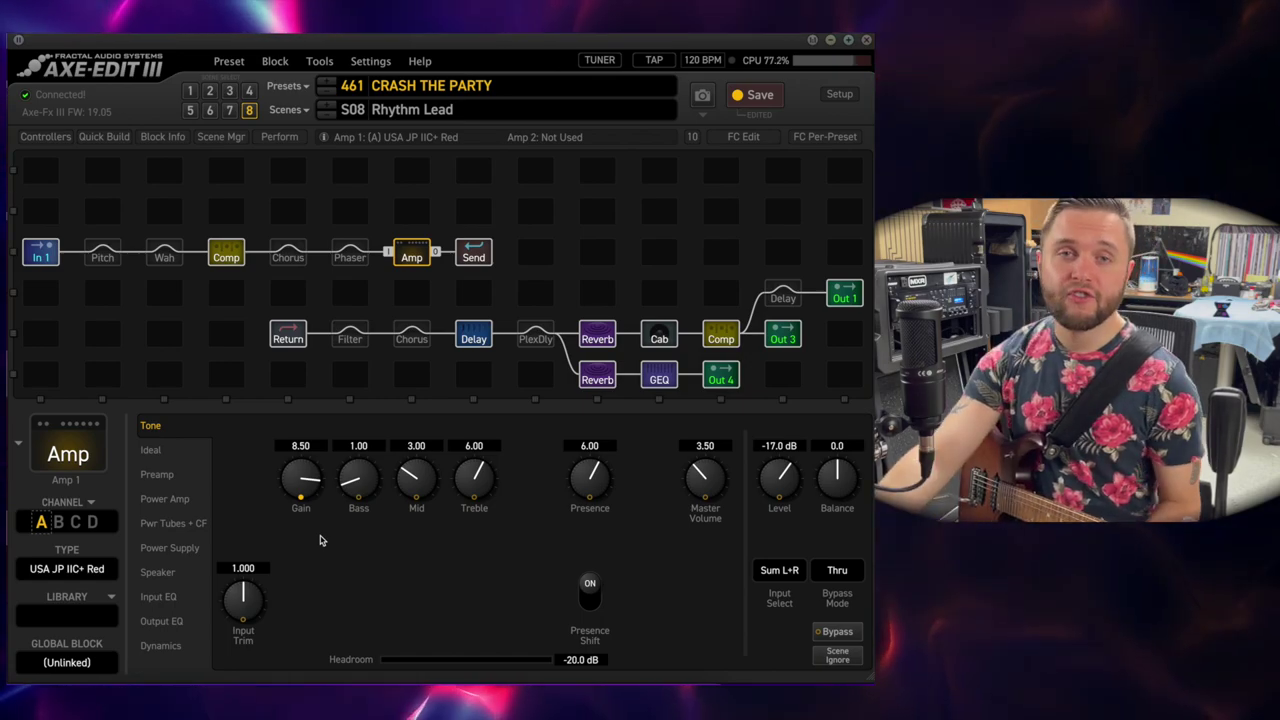
Inspect the mixer settings of Output 1, Output 3 and Output 4, and the Cab 1 settings in the Rhythm Lead scene
{"action": "left_click", "coordinate": [845, 294]}
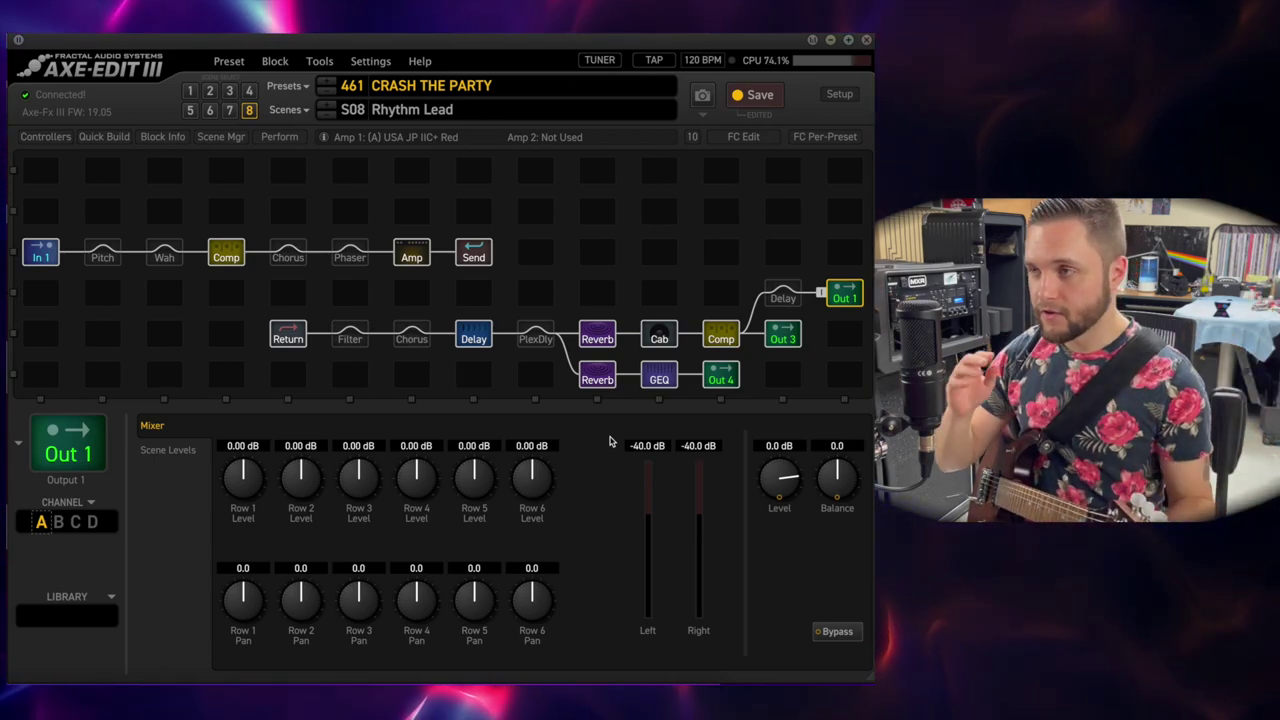
{"action": "left_click", "coordinate": [784, 339]}
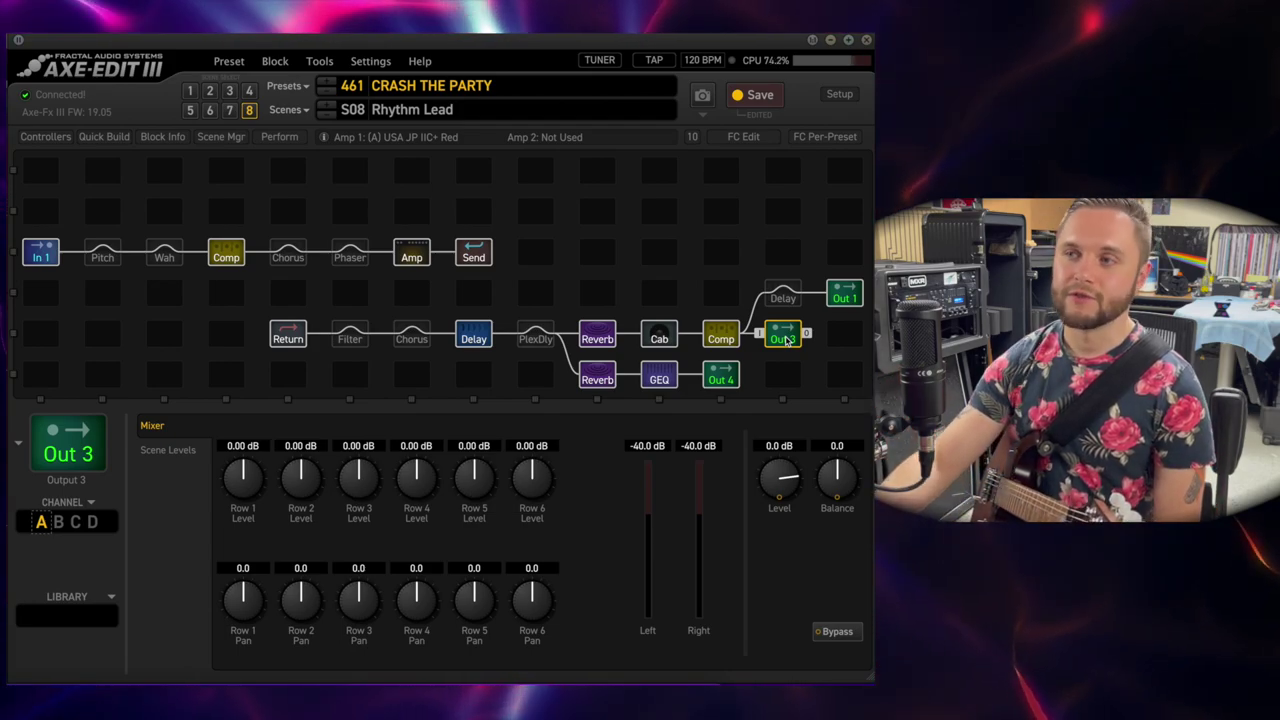
{"action": "left_click", "coordinate": [724, 375]}
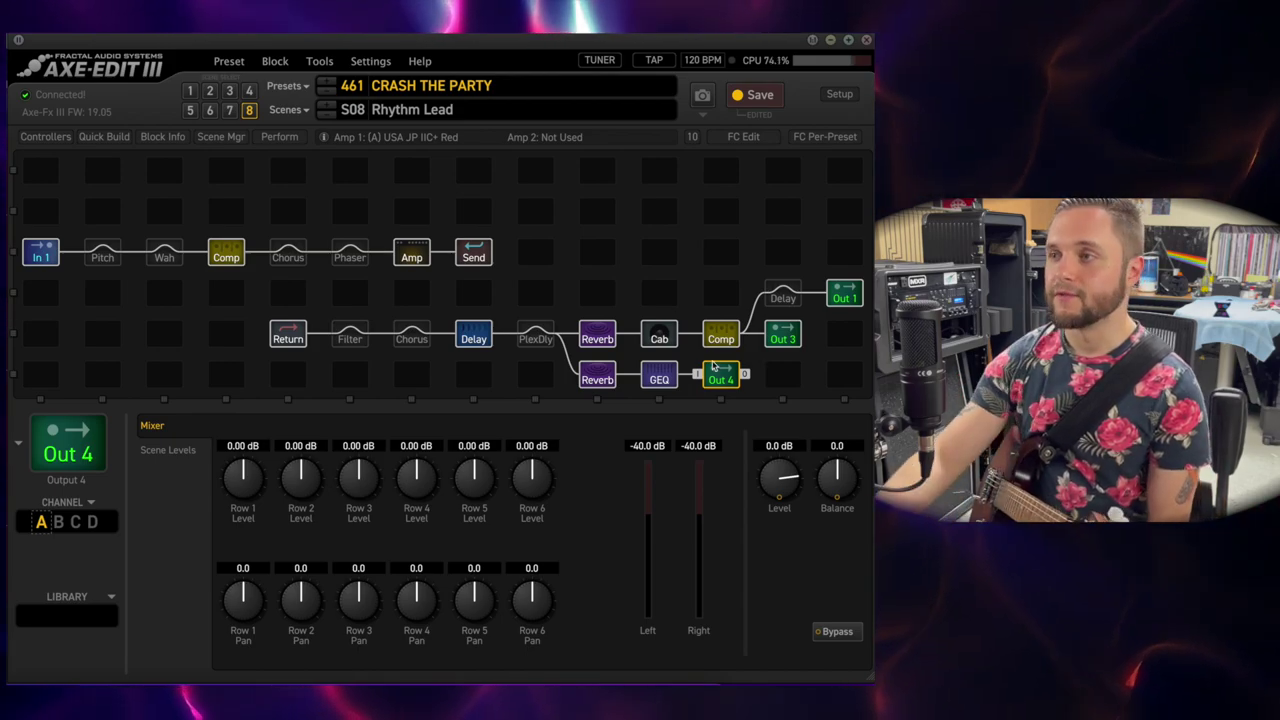
{"action": "left_click", "coordinate": [666, 340]}
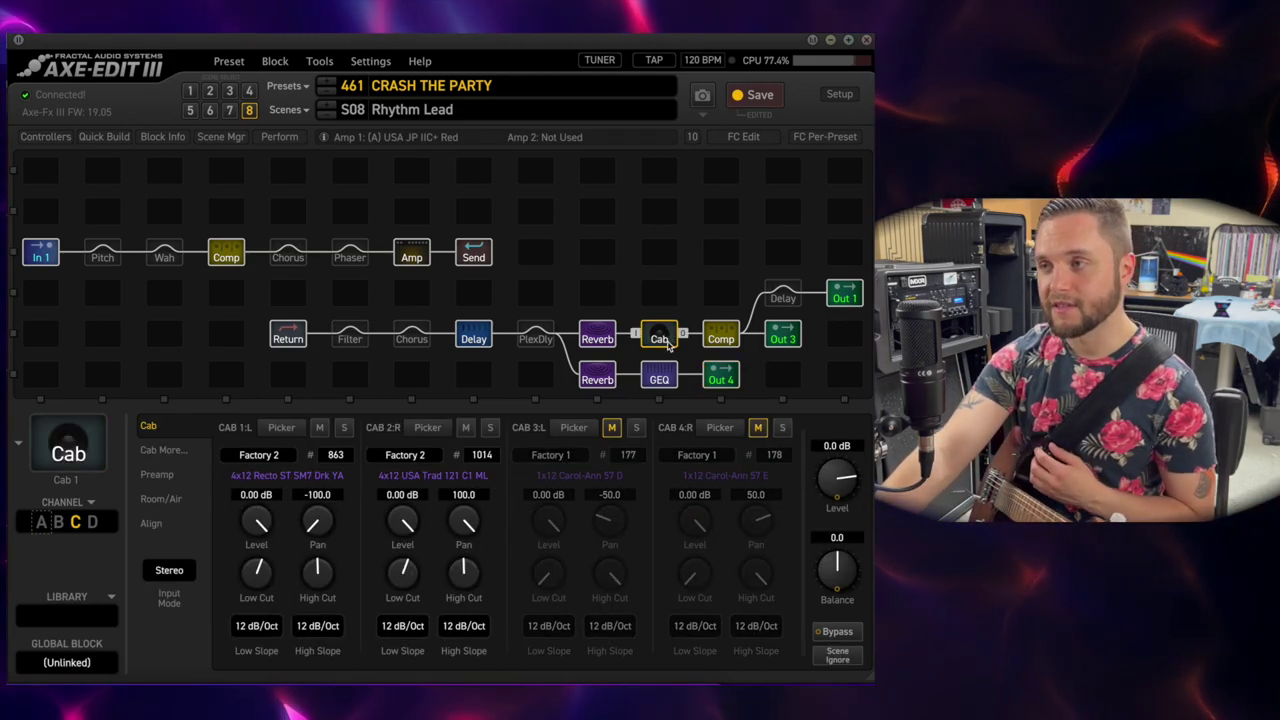